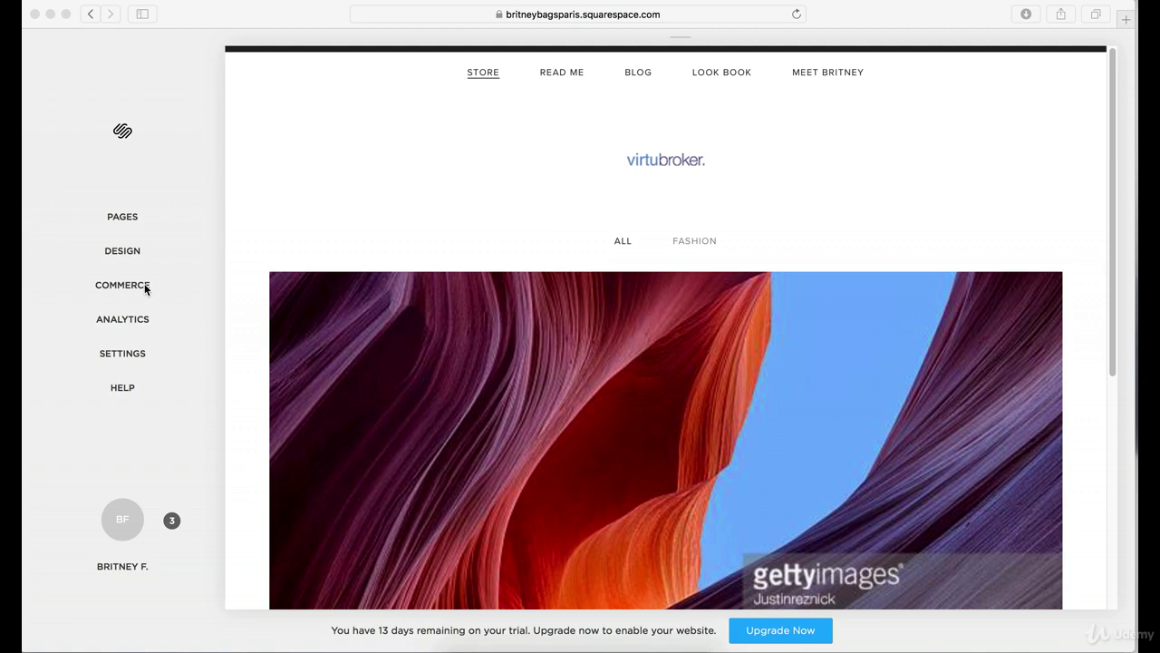
Open the site Settings and scroll down to the Commerce section
click(133, 356)
click(131, 353)
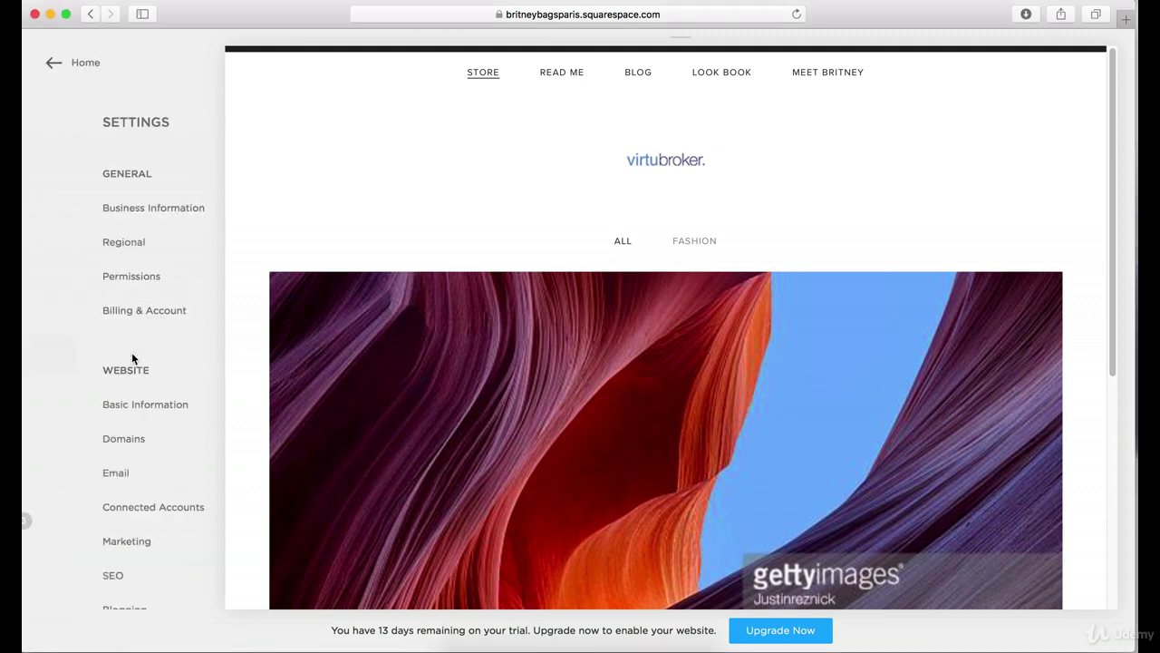
scroll(119, 387, down, 10)
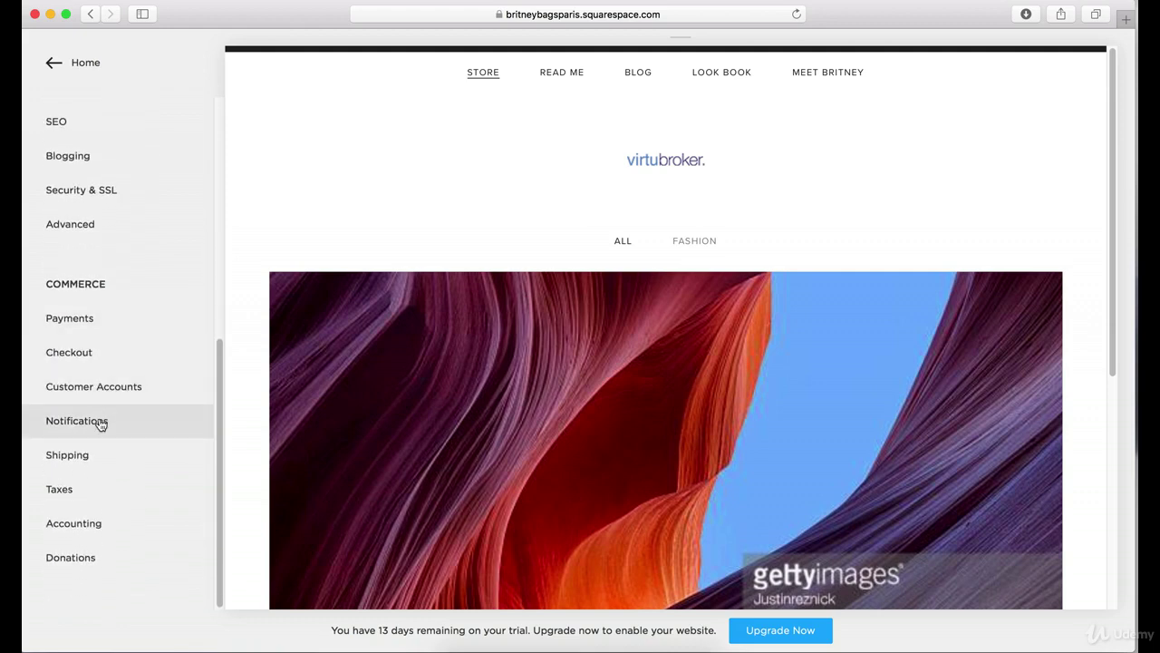
Review the Payments options (store currency USD), then return to the Commerce part of Settings
click(94, 326)
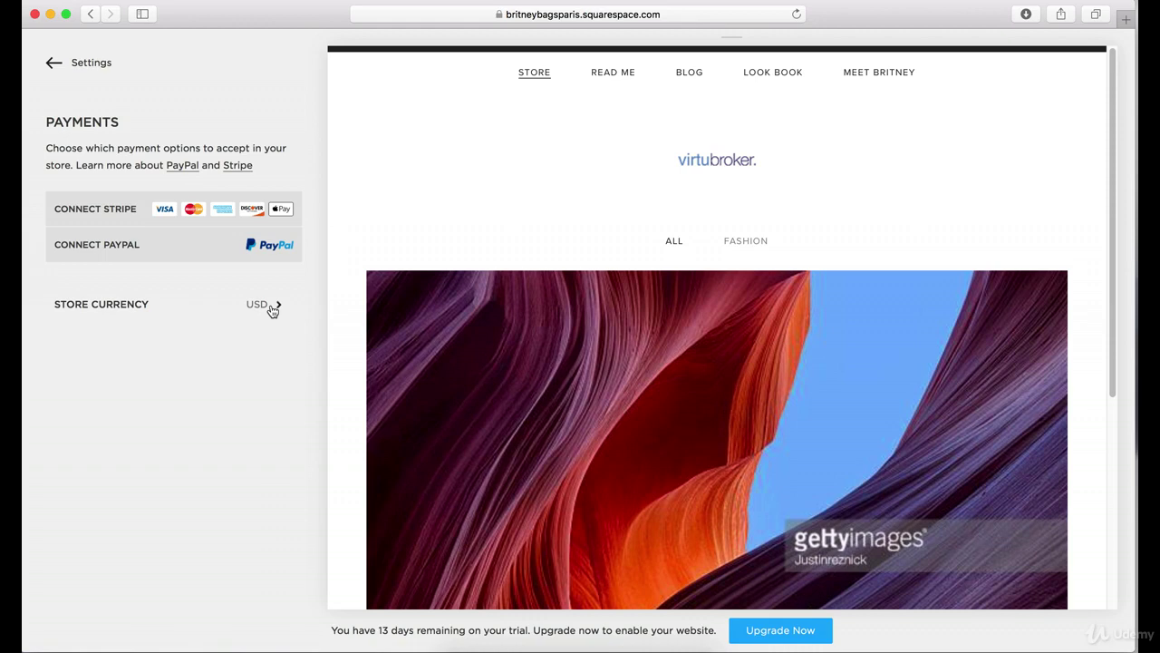
click(93, 65)
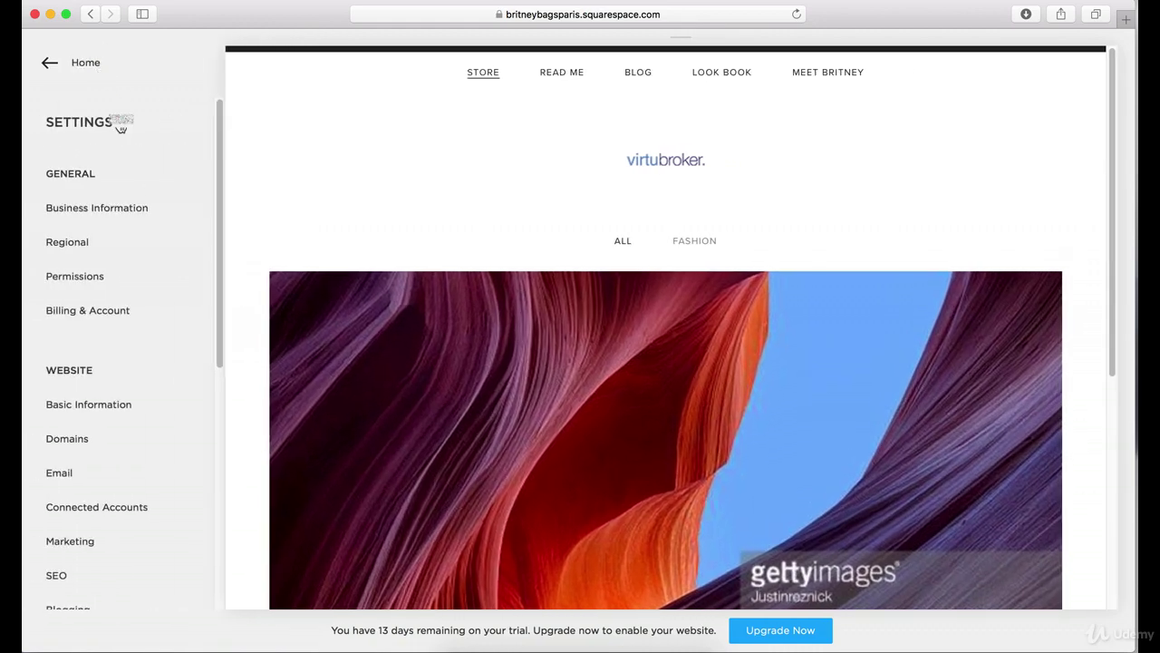
scroll(181, 278, down, 10)
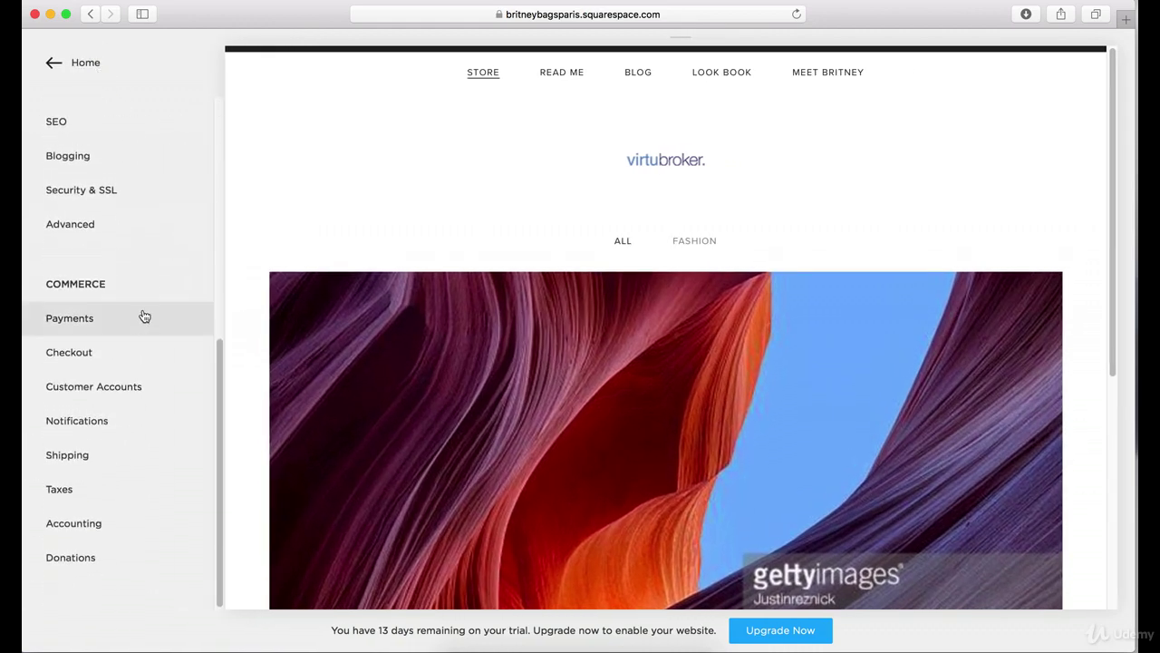
In Checkout settings, toggle Abandoned Checkout Emails and dismiss the subscription note with Not Now
click(89, 354)
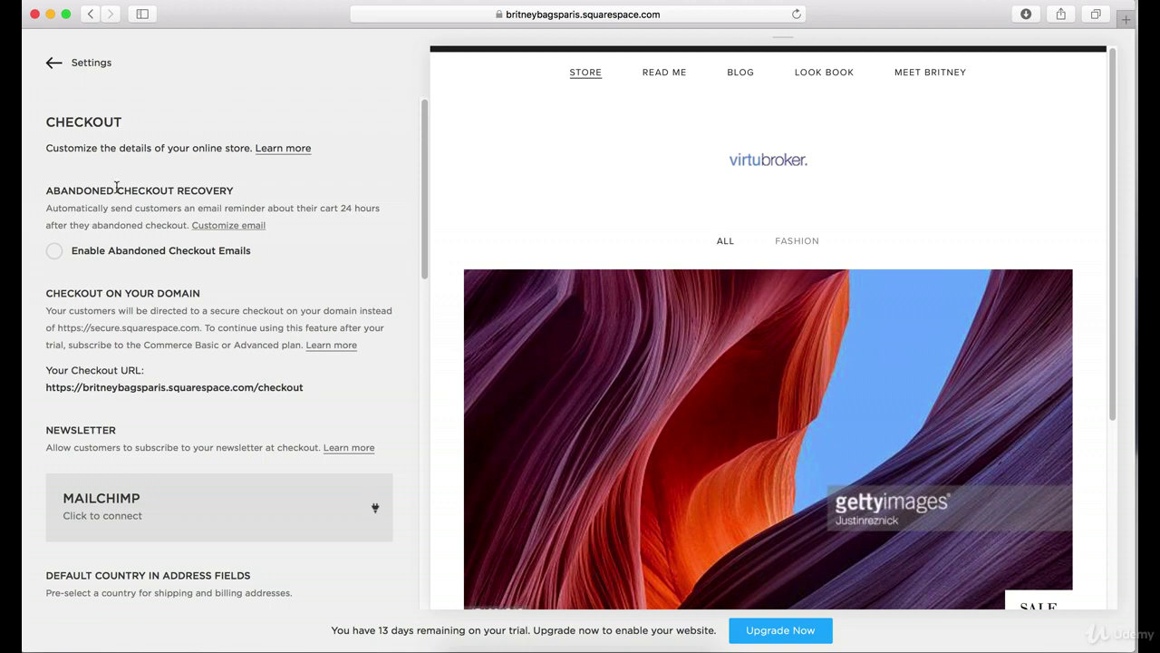
click(61, 257)
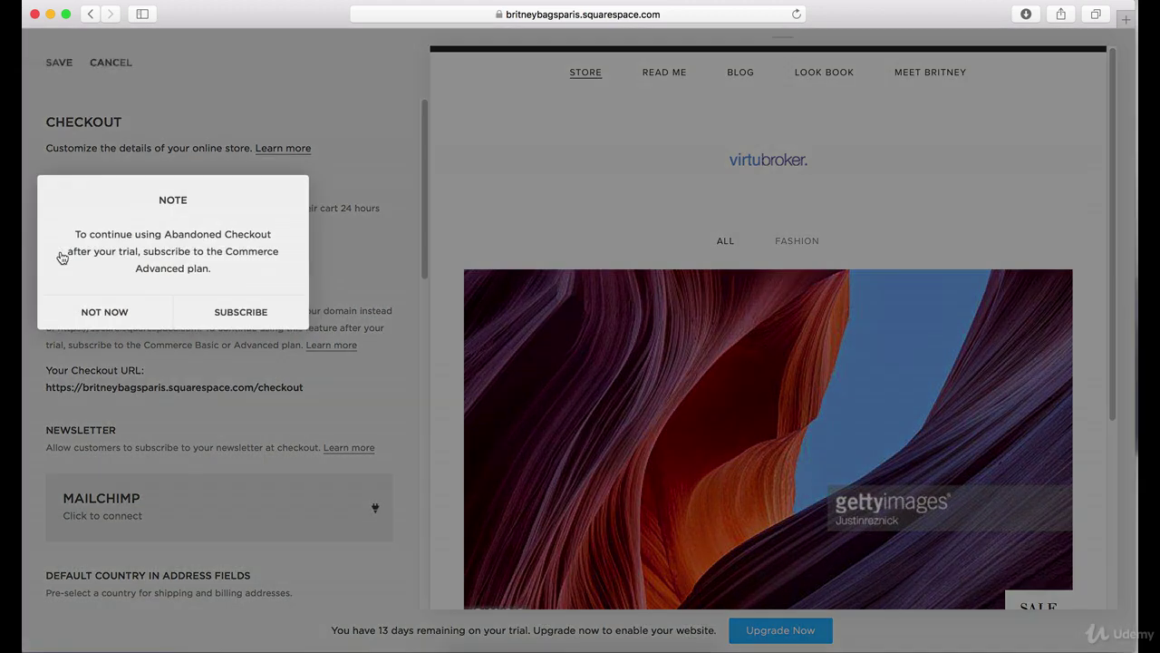
click(101, 311)
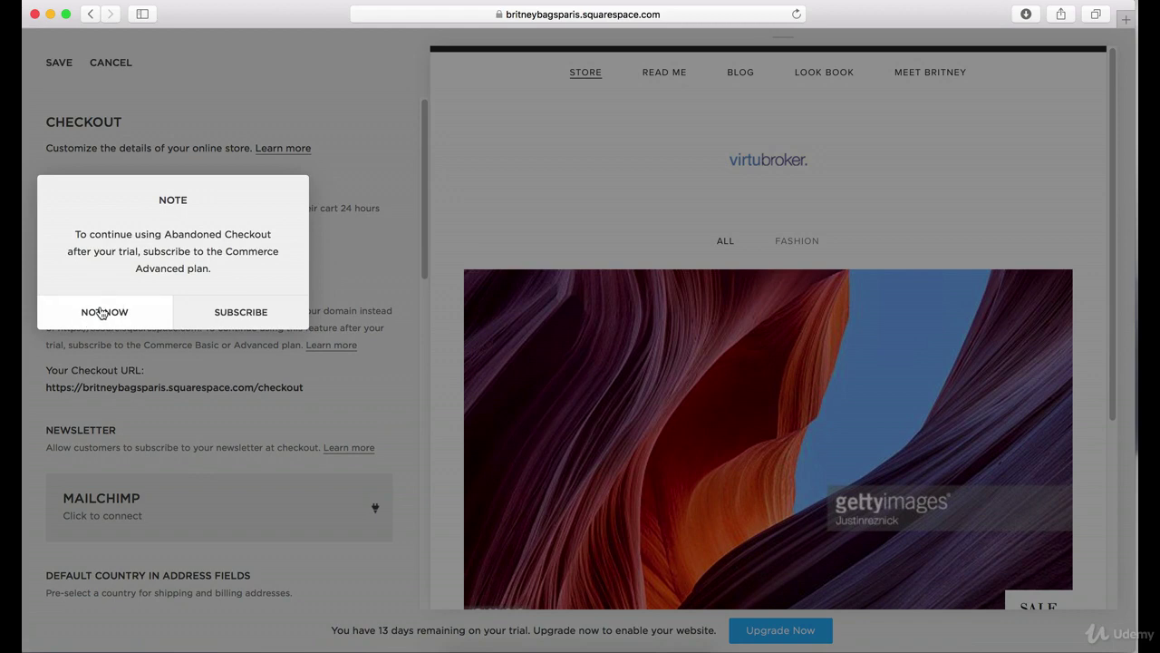
click(107, 313)
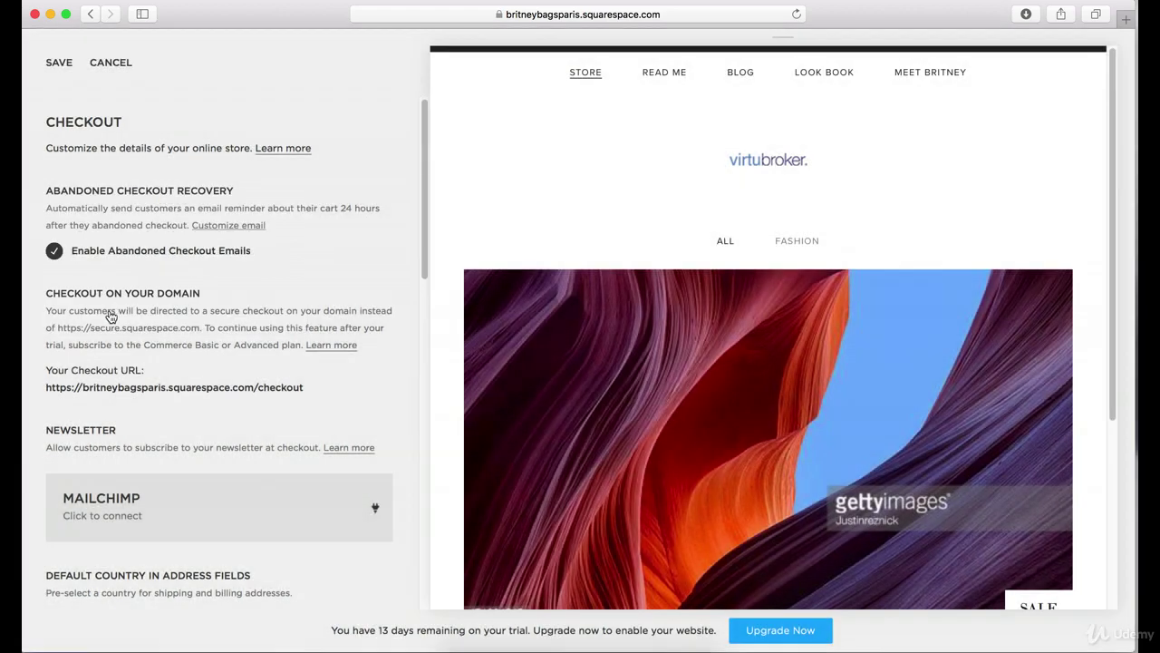
click(67, 261)
scroll(100, 308, down, 2)
scroll(99, 308, down, 4)
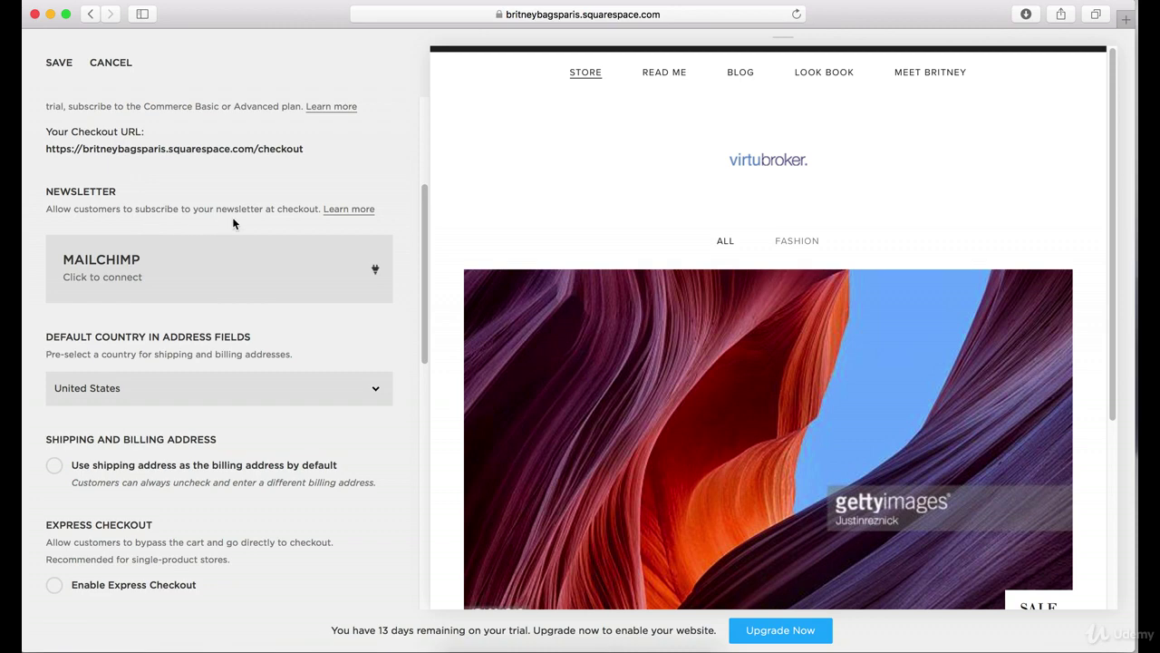
scroll(254, 283, down, 3)
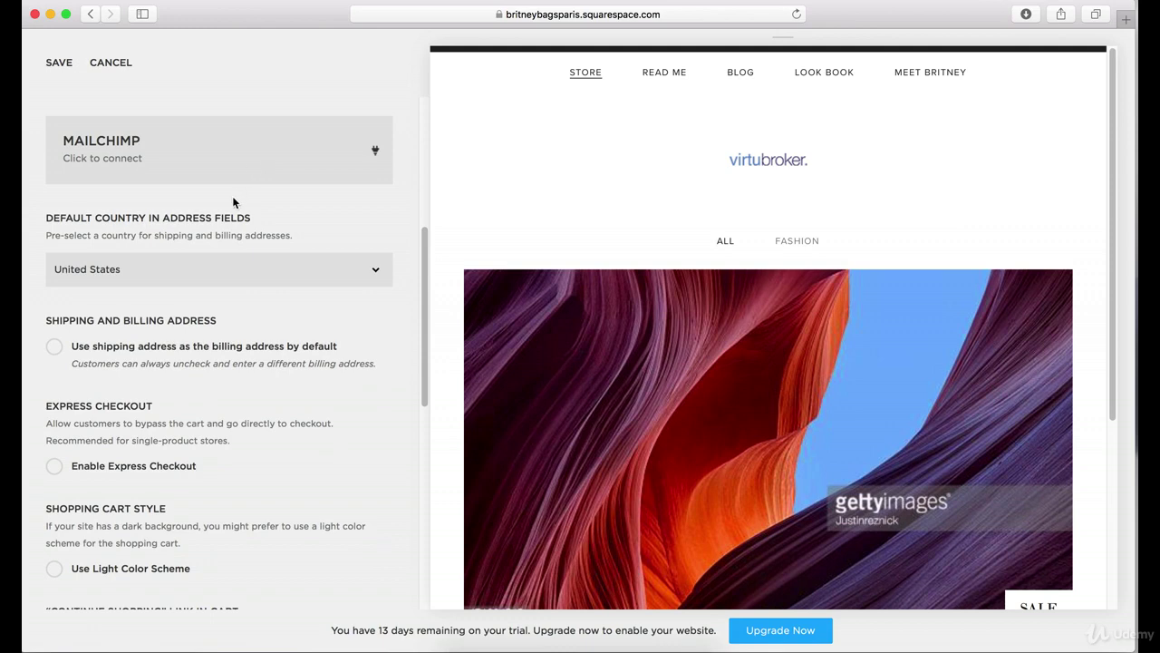
scroll(232, 208, down, 3)
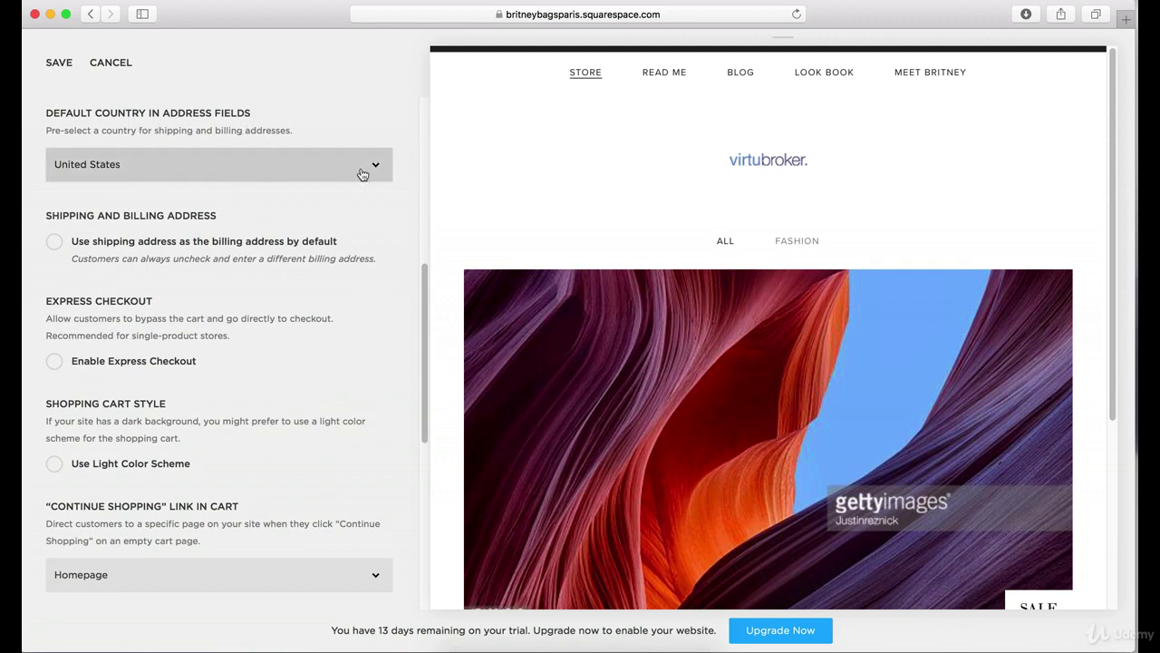
scroll(360, 142, down, 3)
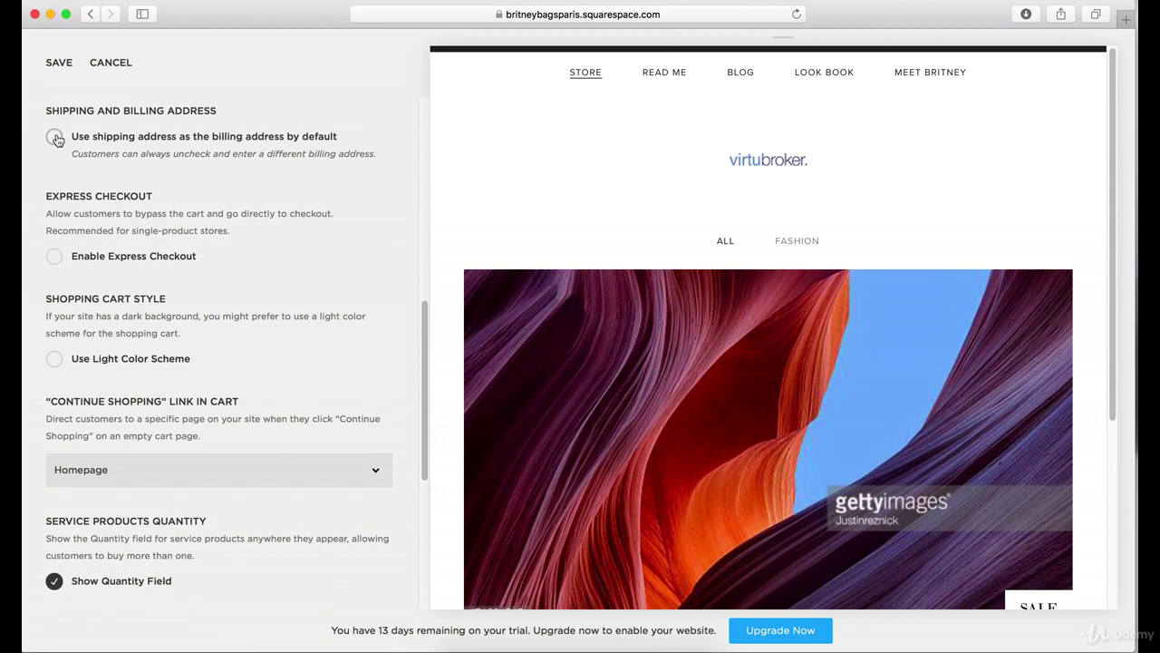
click(57, 139)
click(56, 137)
scroll(110, 174, down, 2)
scroll(109, 167, down, 1)
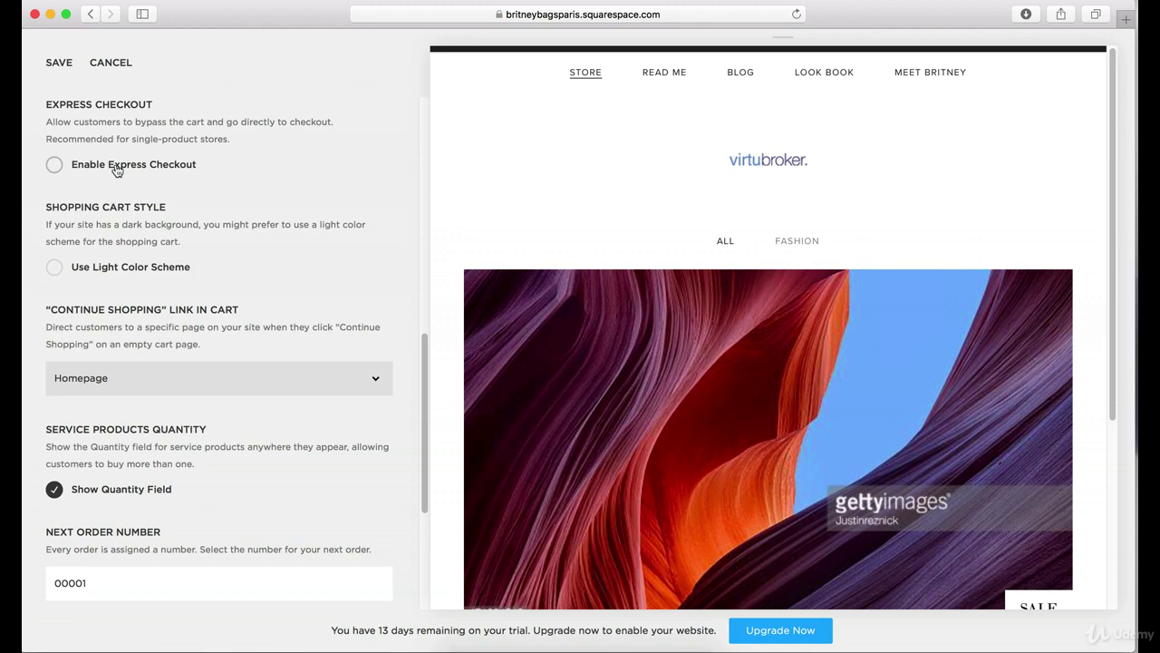
scroll(117, 171, down, 2)
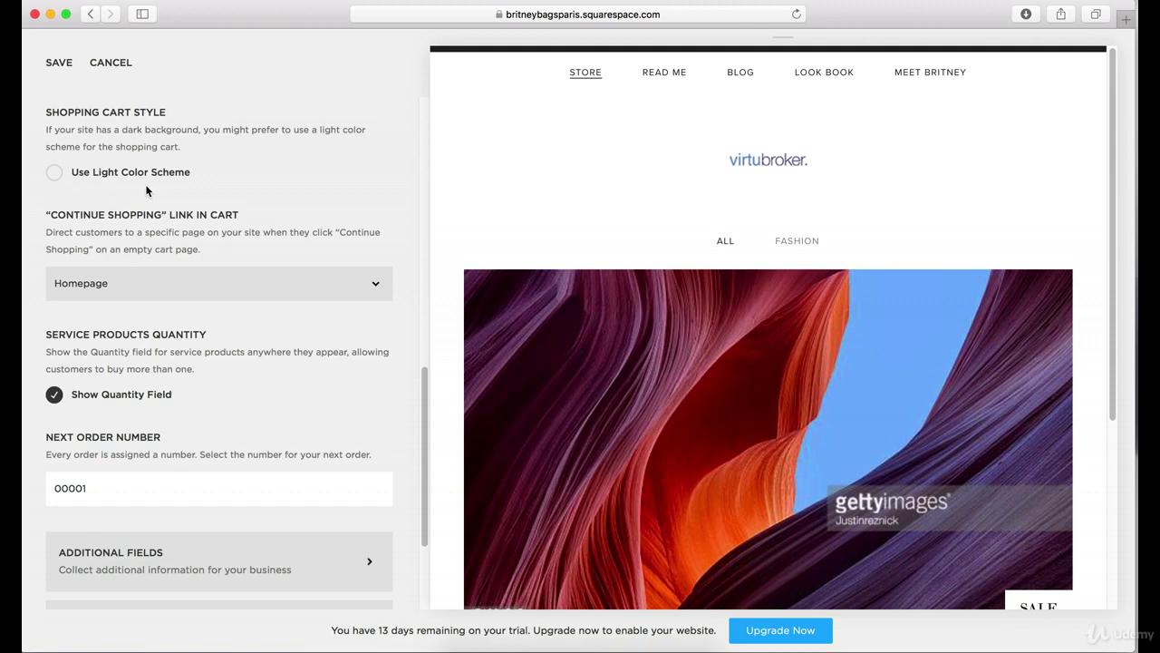
scroll(145, 184, down, 2)
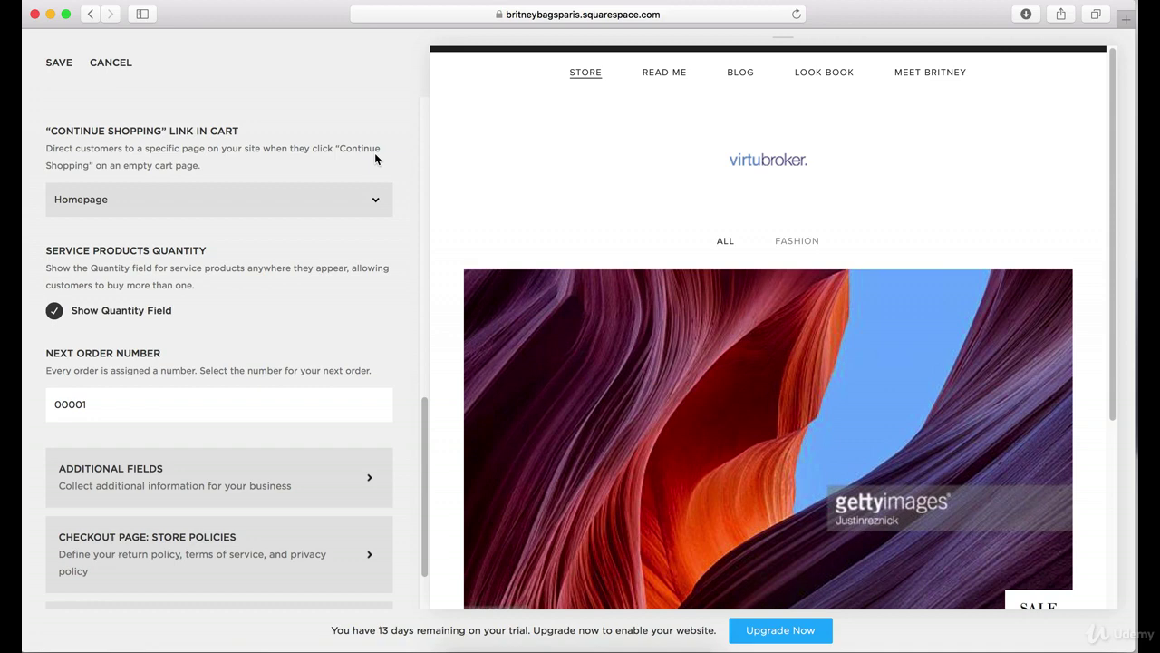
click(376, 203)
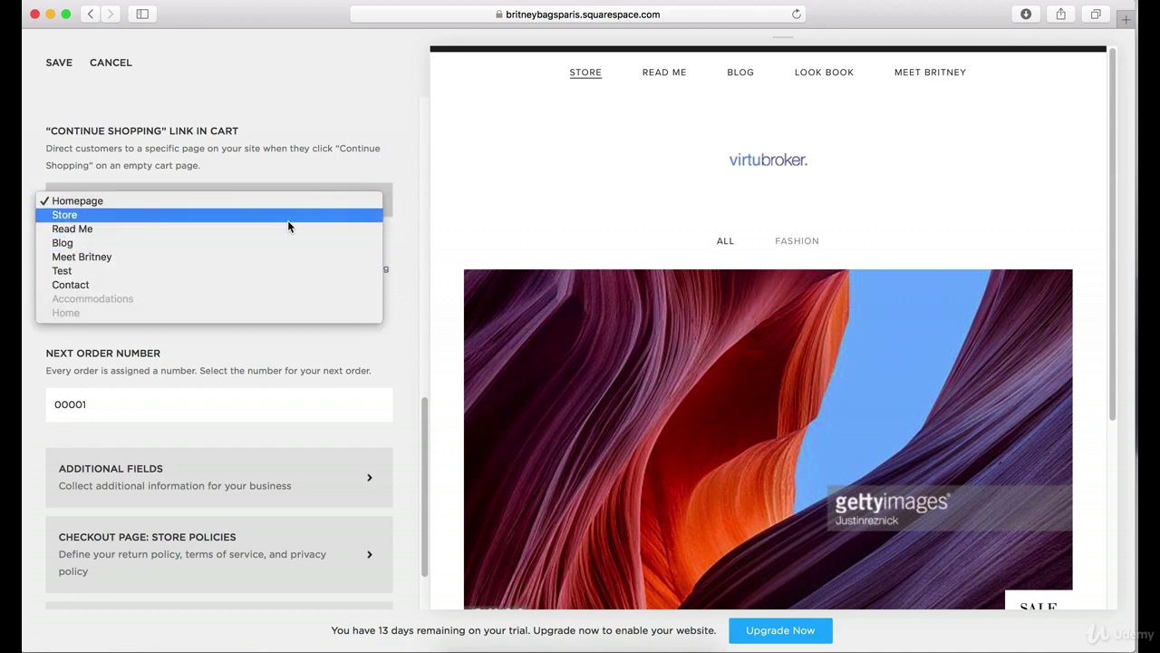
click(333, 134)
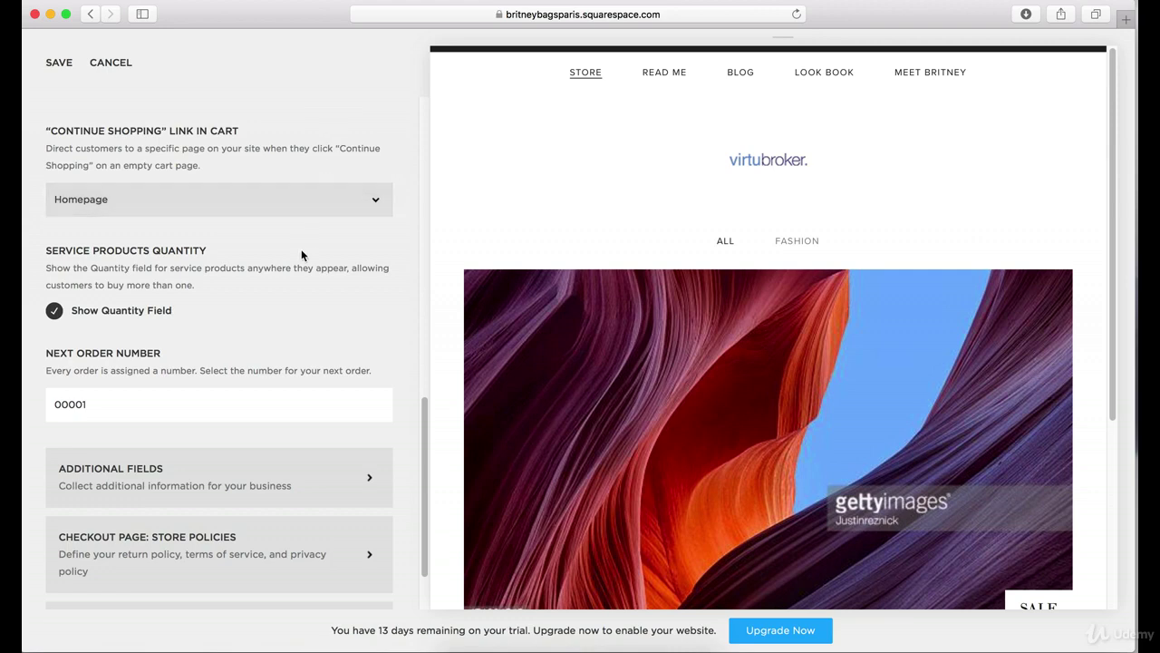
scroll(276, 297, down, 1)
scroll(277, 298, down, 5)
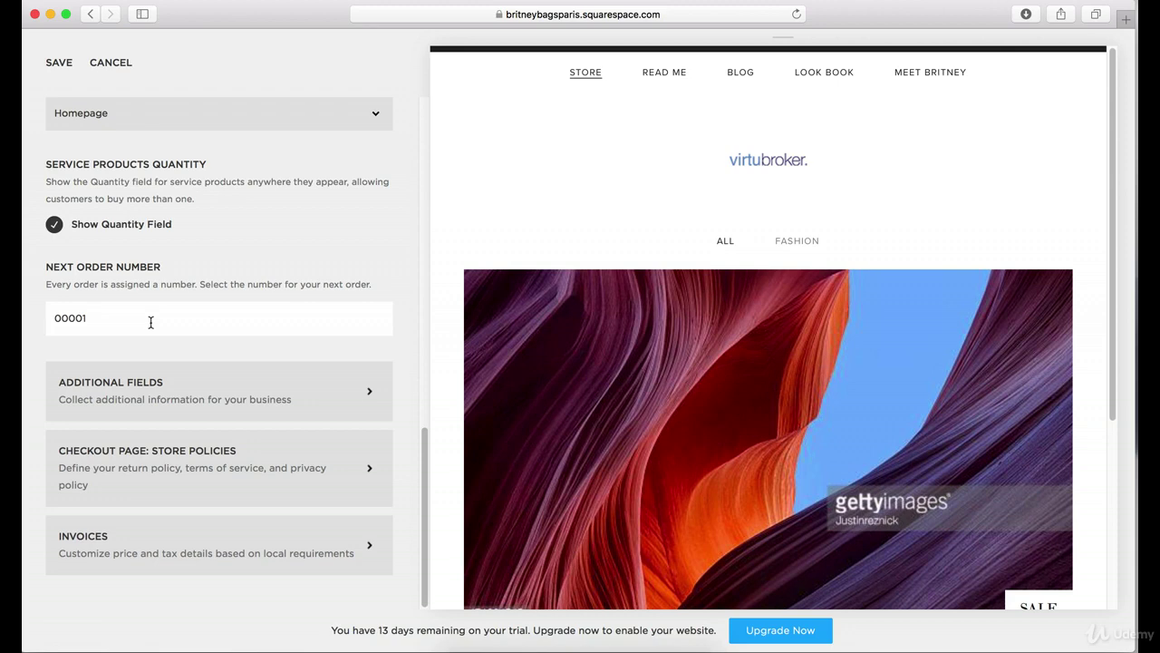
Try another Next Order Number value, then restore it to 00001
double_click(165, 322)
text(1)
key(BackSpace)
text(0)
click(223, 265)
click(92, 319)
key(BackSpace)
click(173, 270)
Stay on Checkout at first, then discard unsaved changes and open the invoice Price and Tax Details page
click(187, 391)
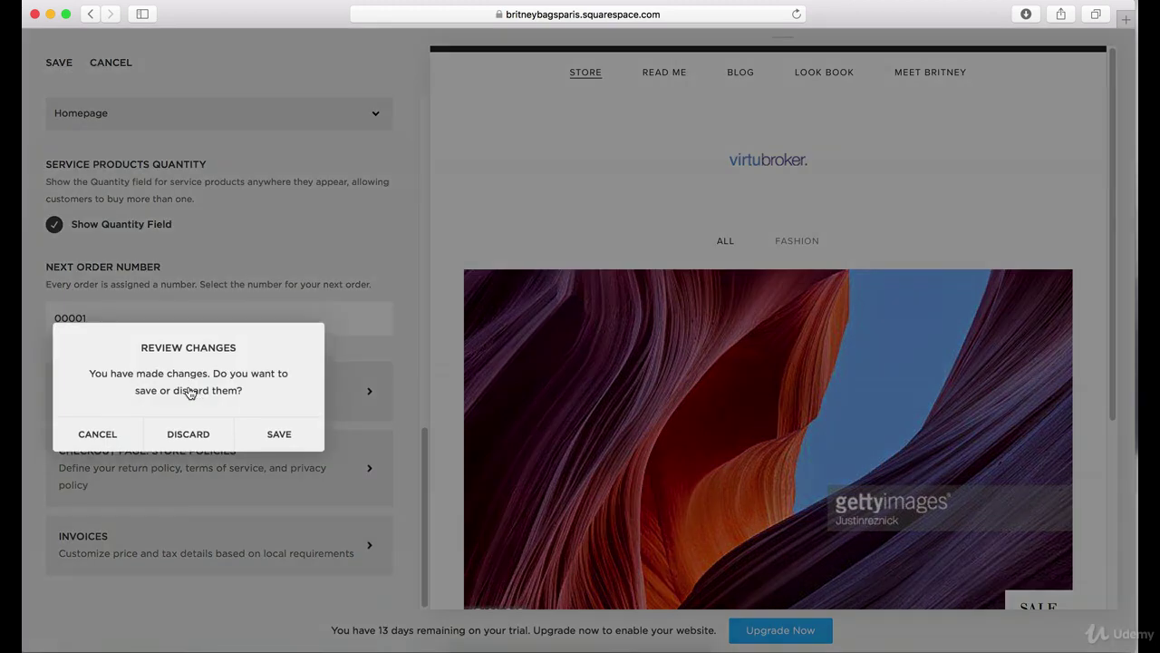
click(121, 437)
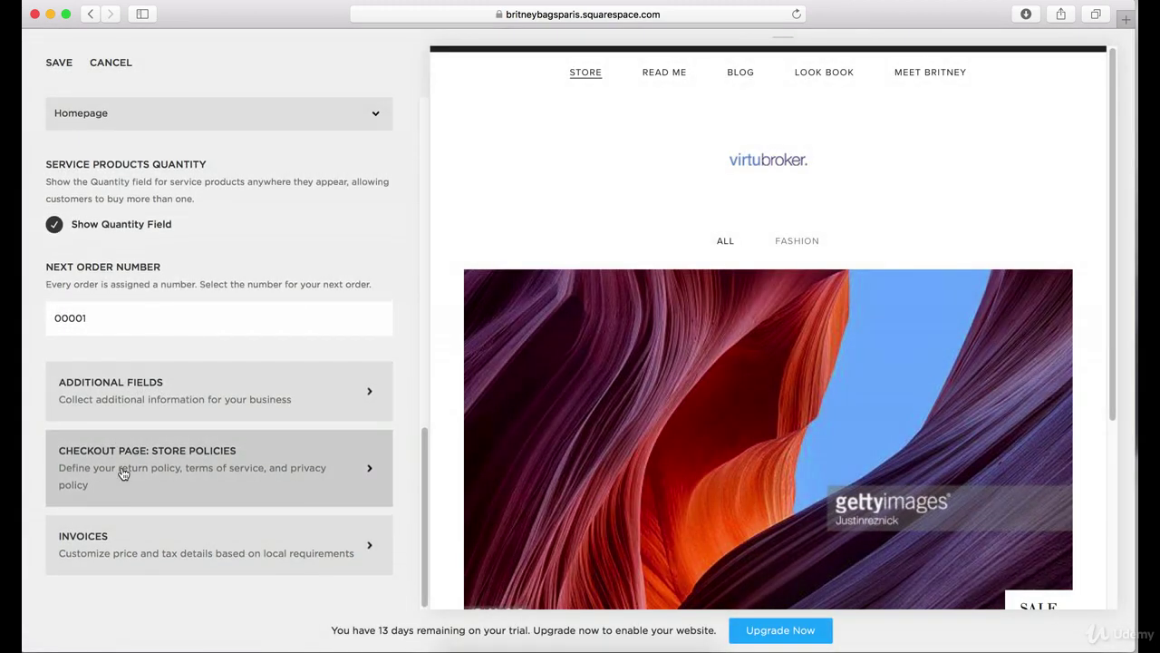
click(117, 551)
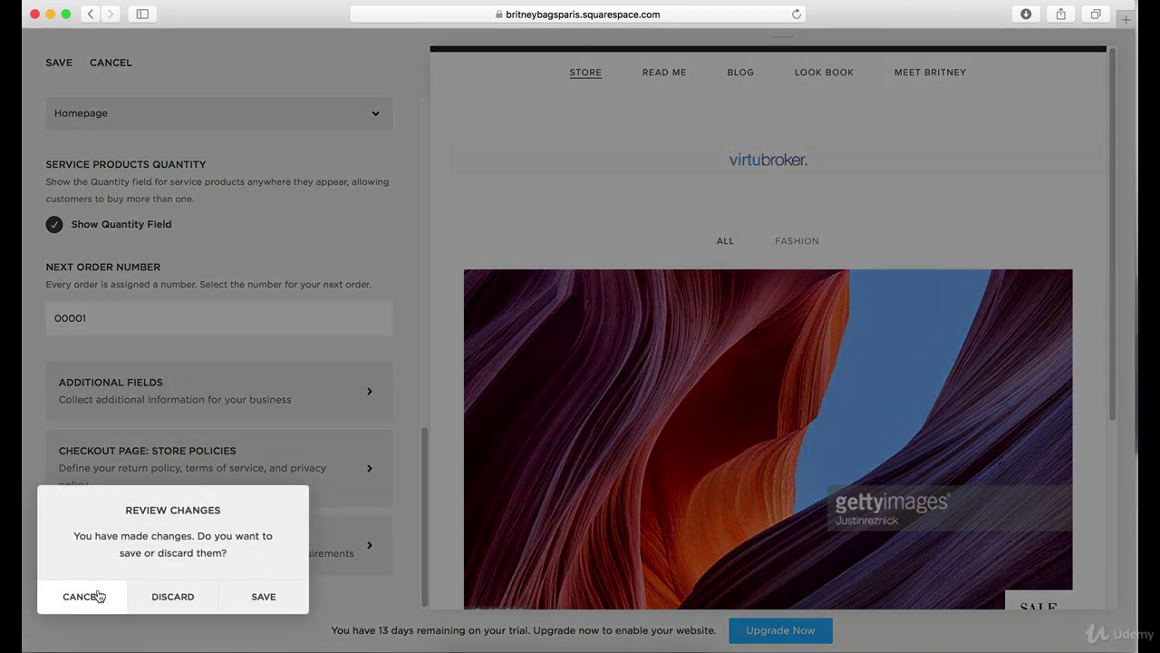
click(166, 605)
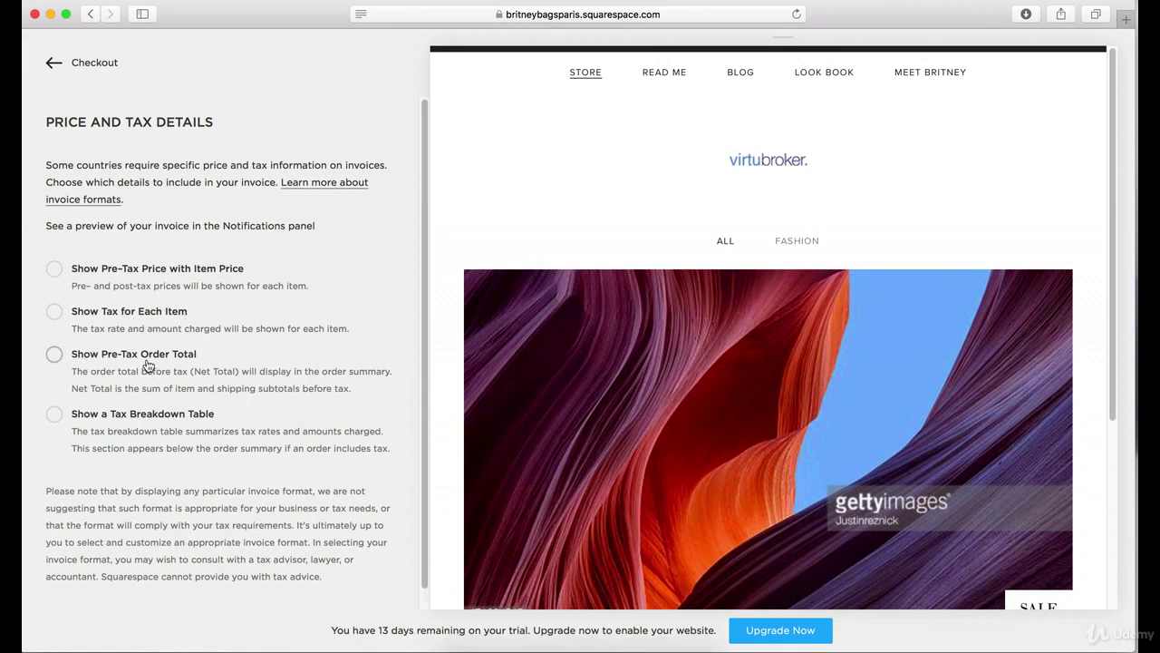
Leave the invoice settings and look over the Store Policies page
scroll(142, 442, down, 1)
scroll(142, 442, up, 1)
click(53, 64)
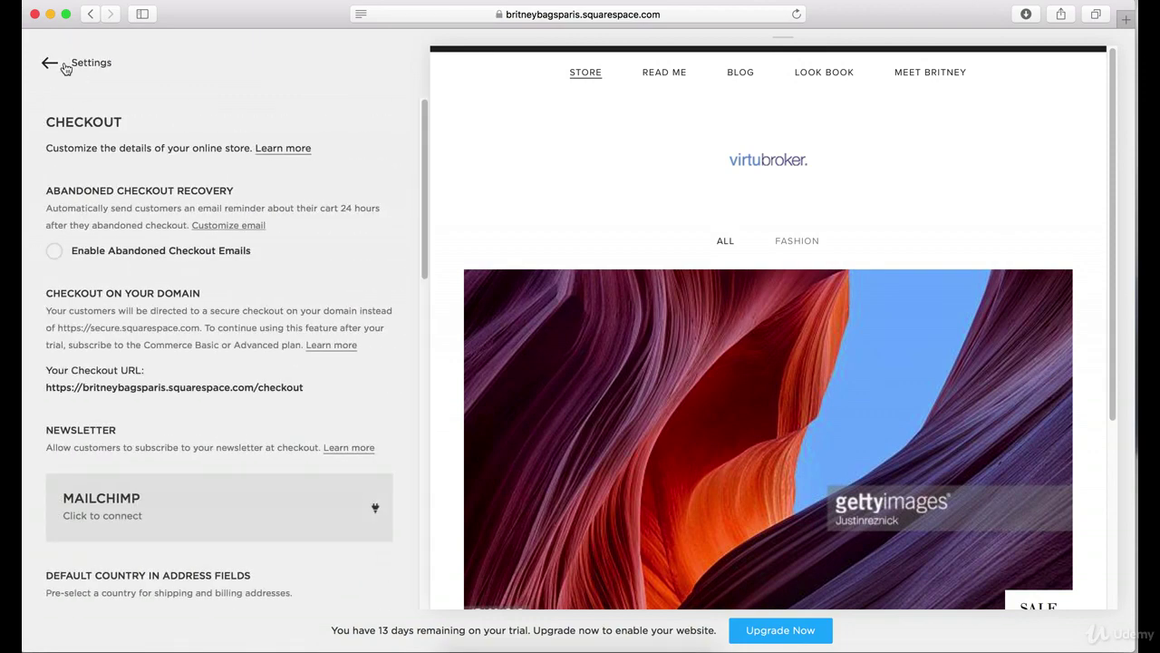
scroll(124, 288, down, 10)
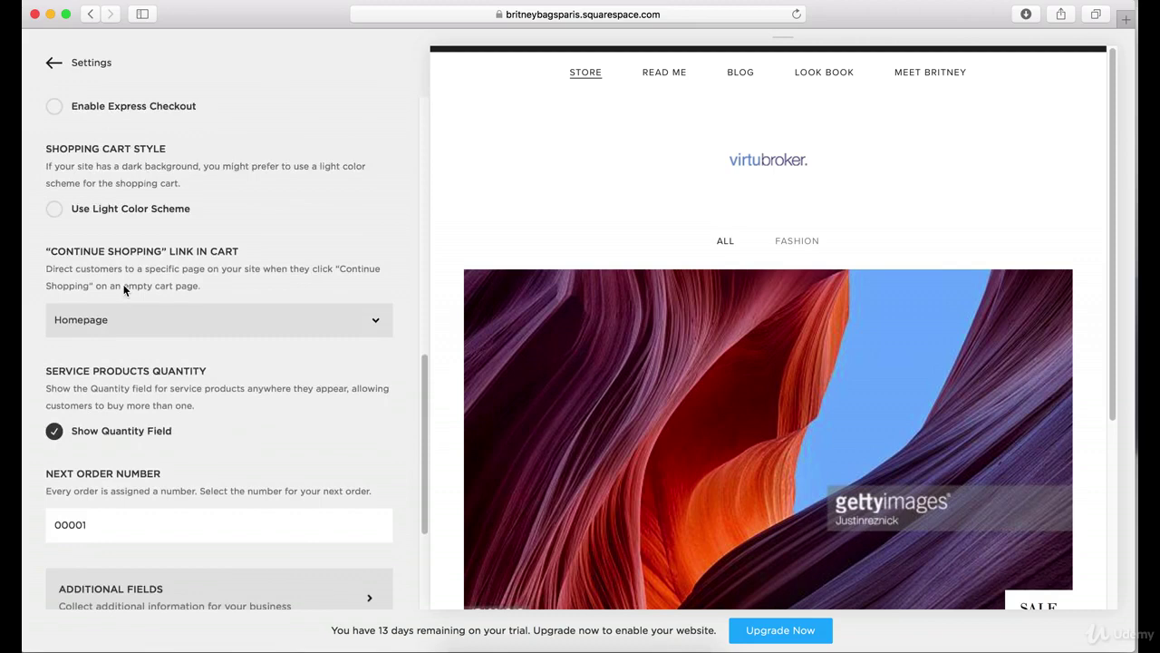
scroll(124, 288, down, 5)
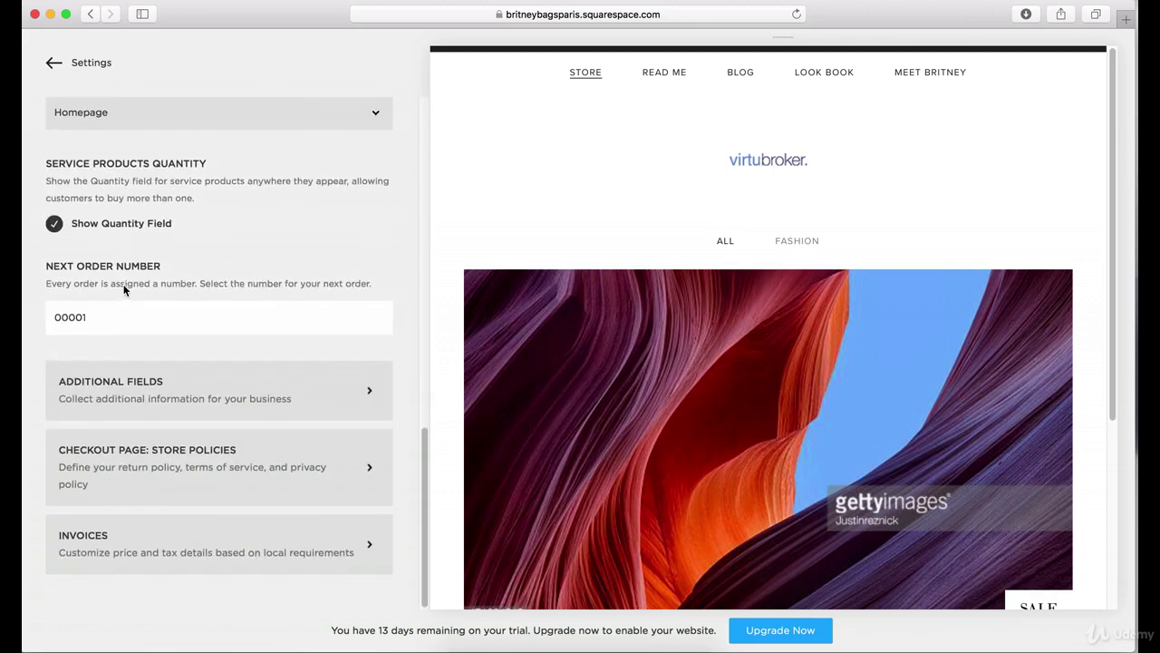
click(135, 469)
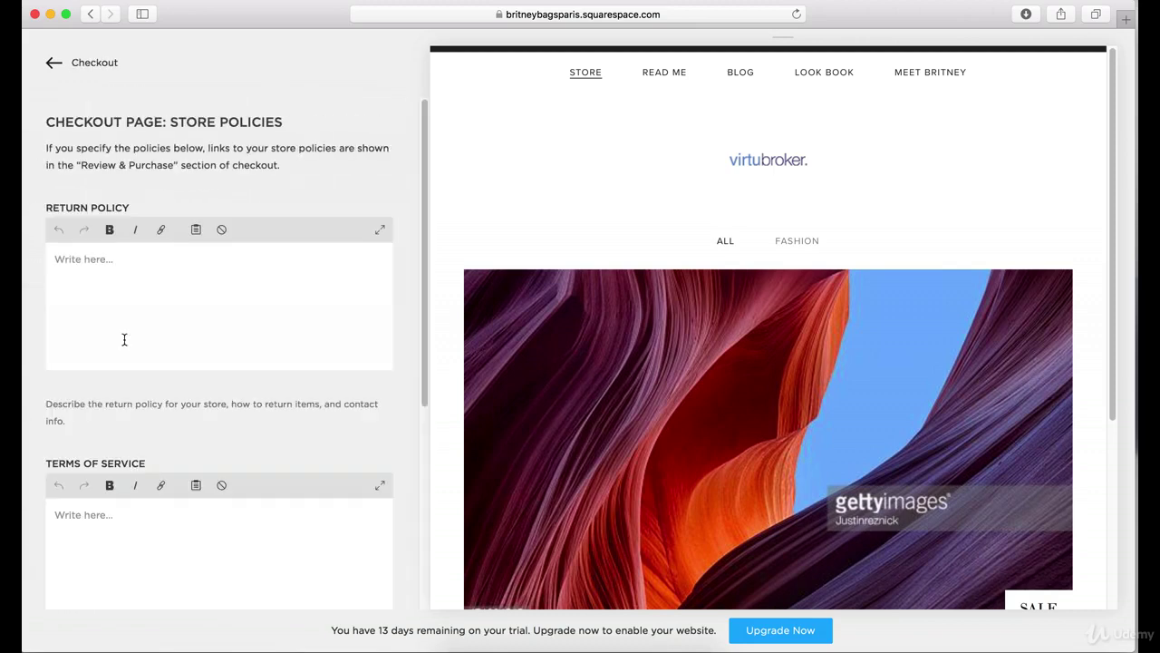
Return to Checkout and view the Additional Fields phone number and custom form options
scroll(124, 339, down, 4)
scroll(124, 339, up, 4)
click(61, 65)
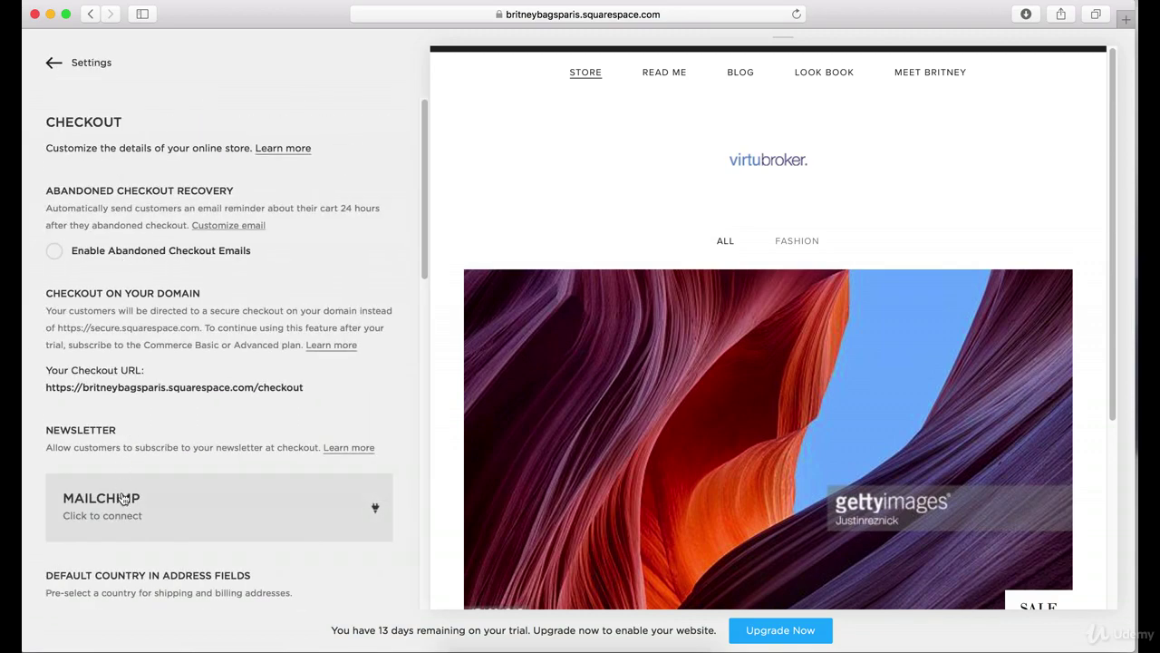
scroll(124, 498, down, 10)
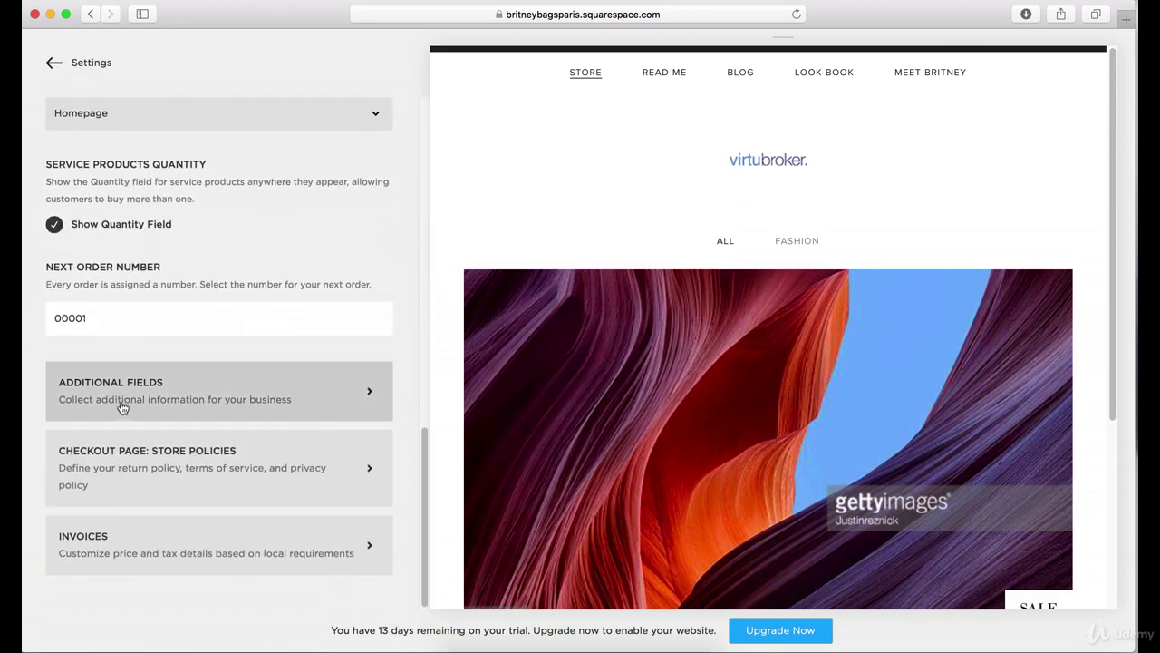
click(122, 408)
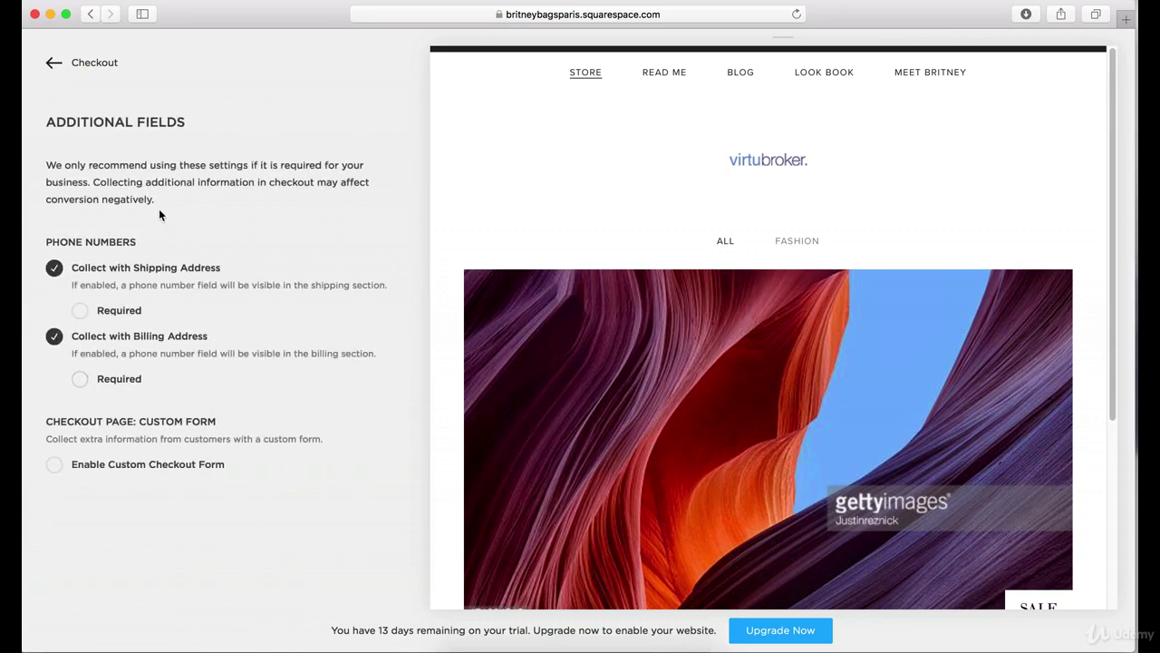
Back out from Additional Fields through Checkout to the main Settings list
click(70, 72)
drag(73, 83, 119, 141)
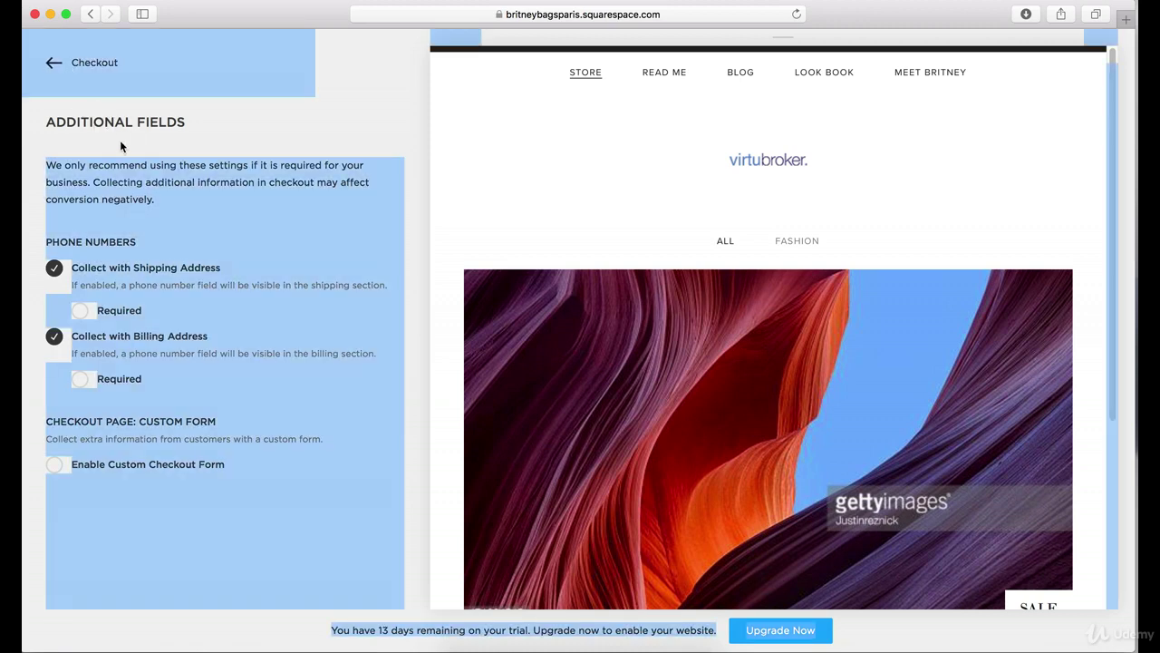
click(132, 151)
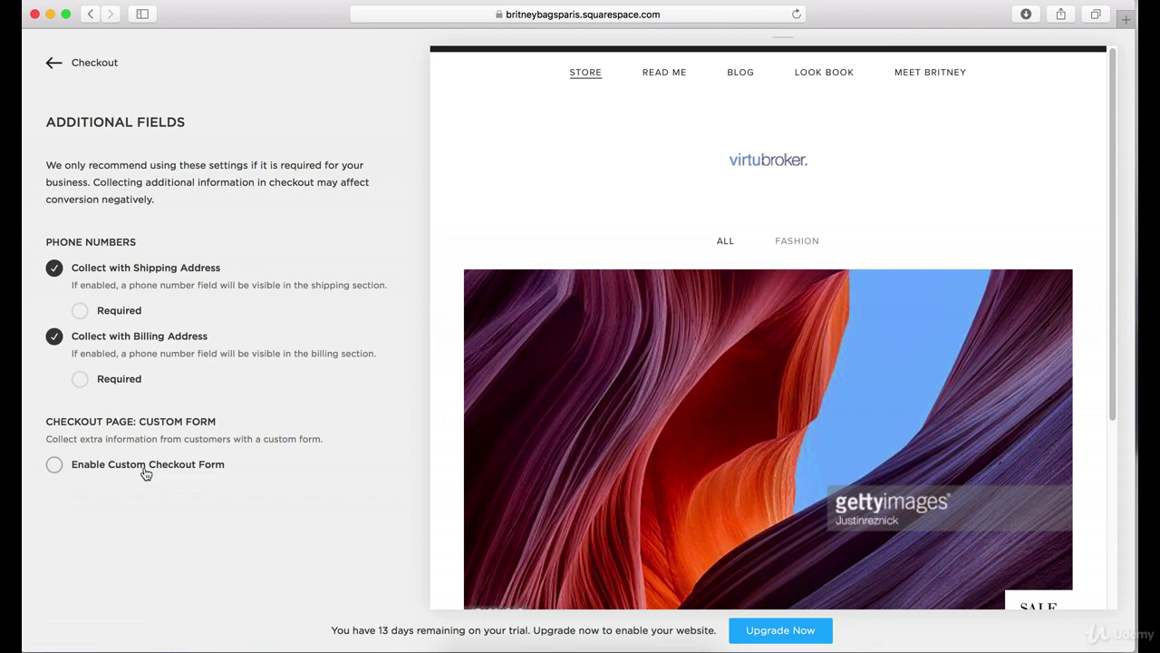
click(58, 70)
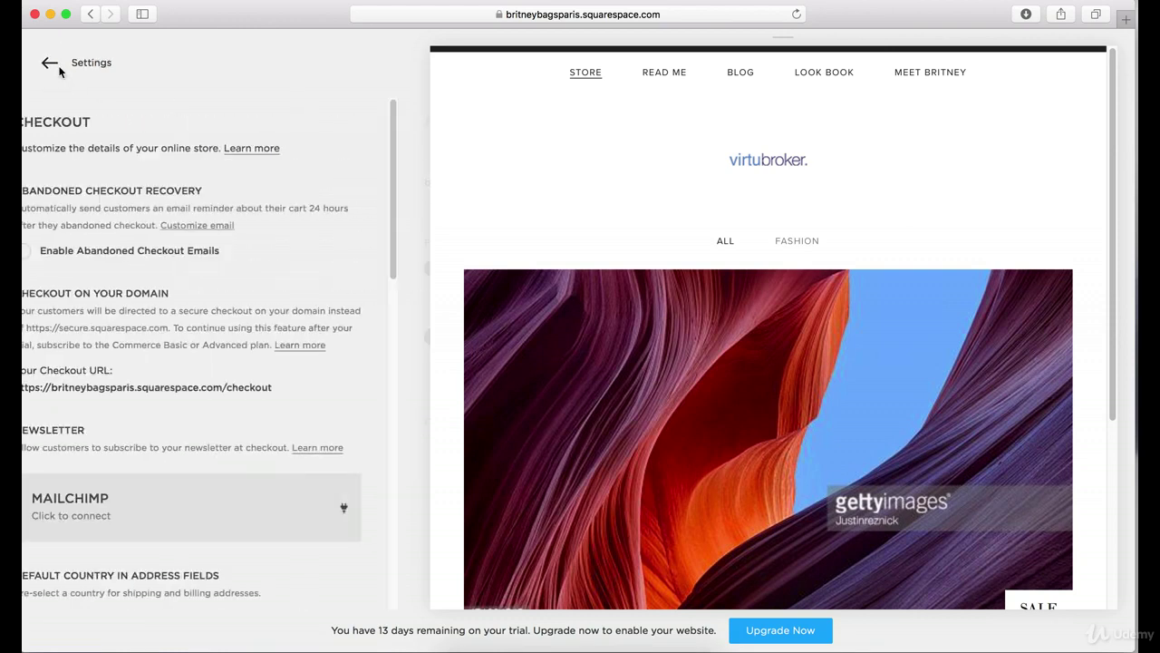
click(50, 65)
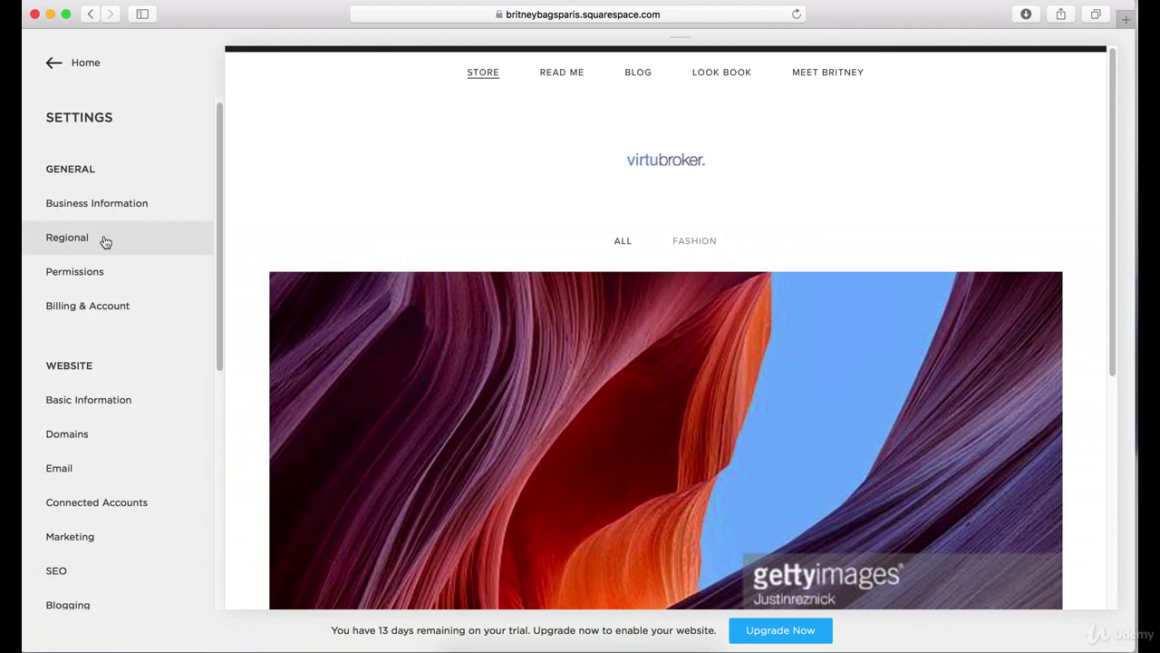
Open Commerce Notifications and browse the list of customizable store emails
scroll(104, 241, down, 5)
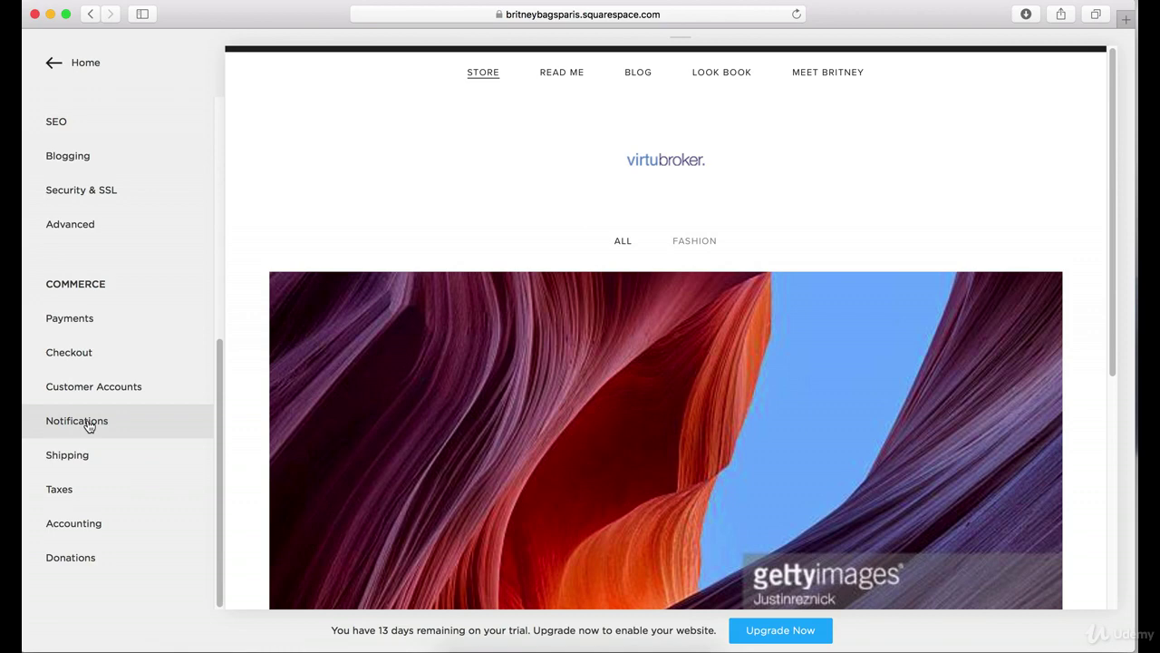
click(88, 423)
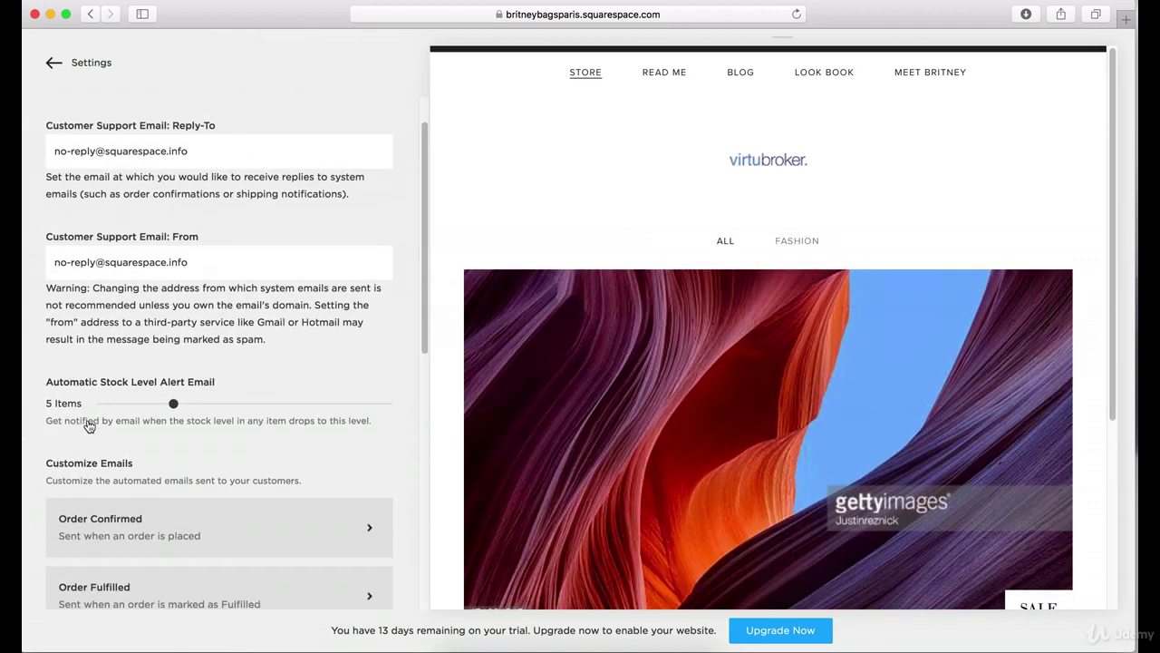
click(53, 65)
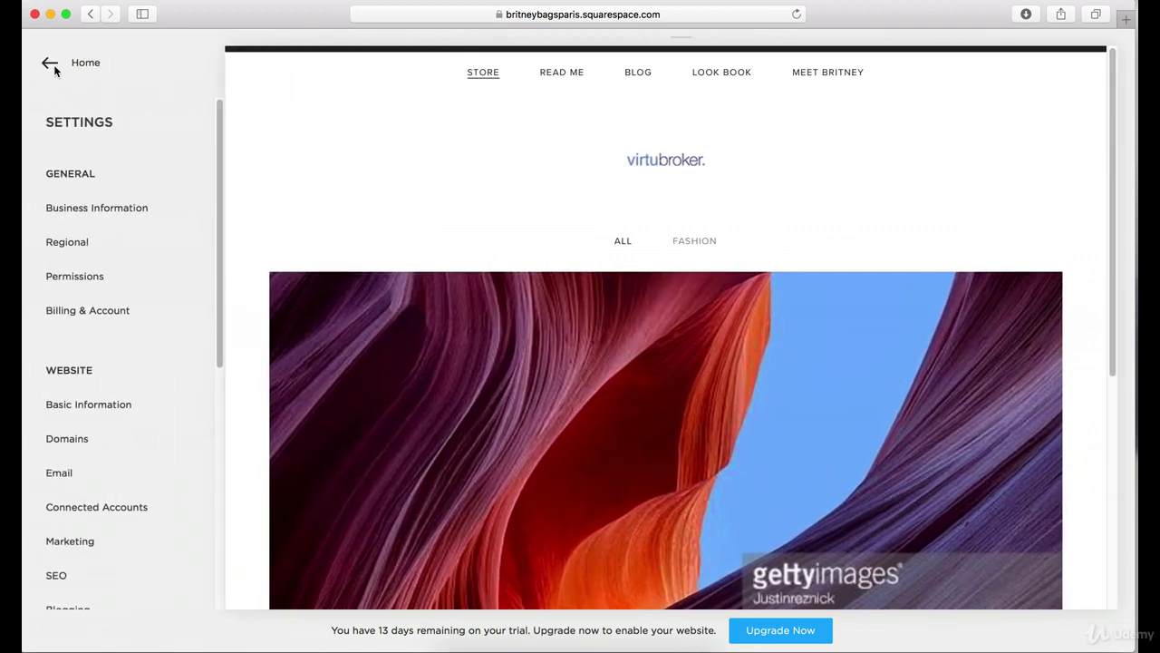
scroll(99, 401, down, 5)
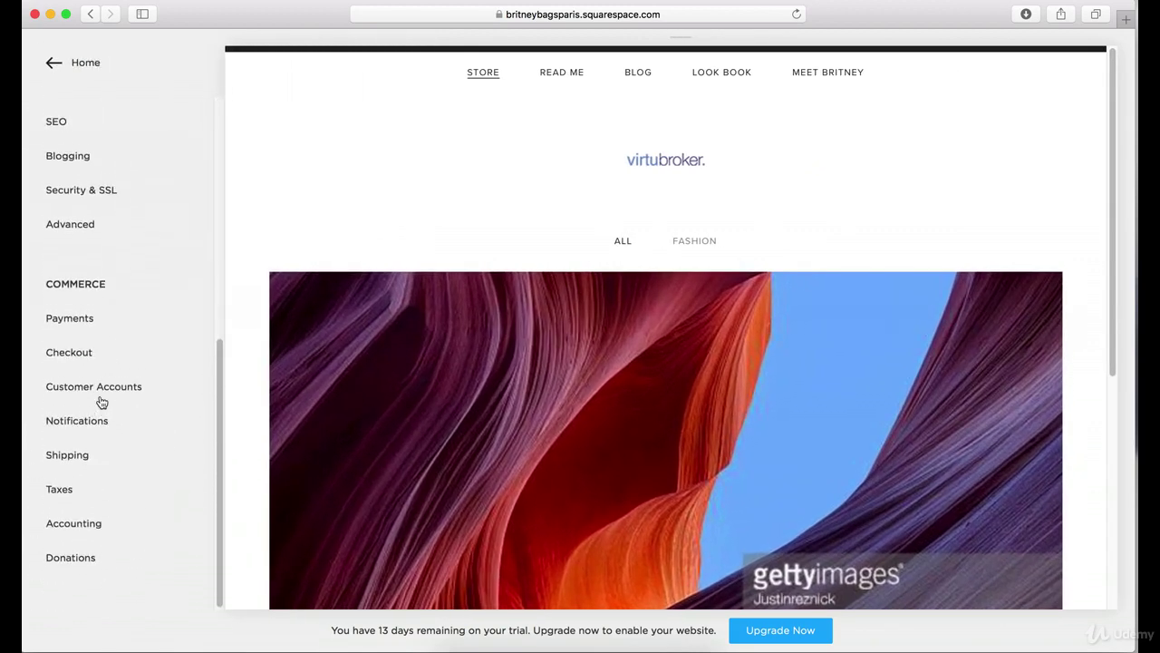
click(97, 425)
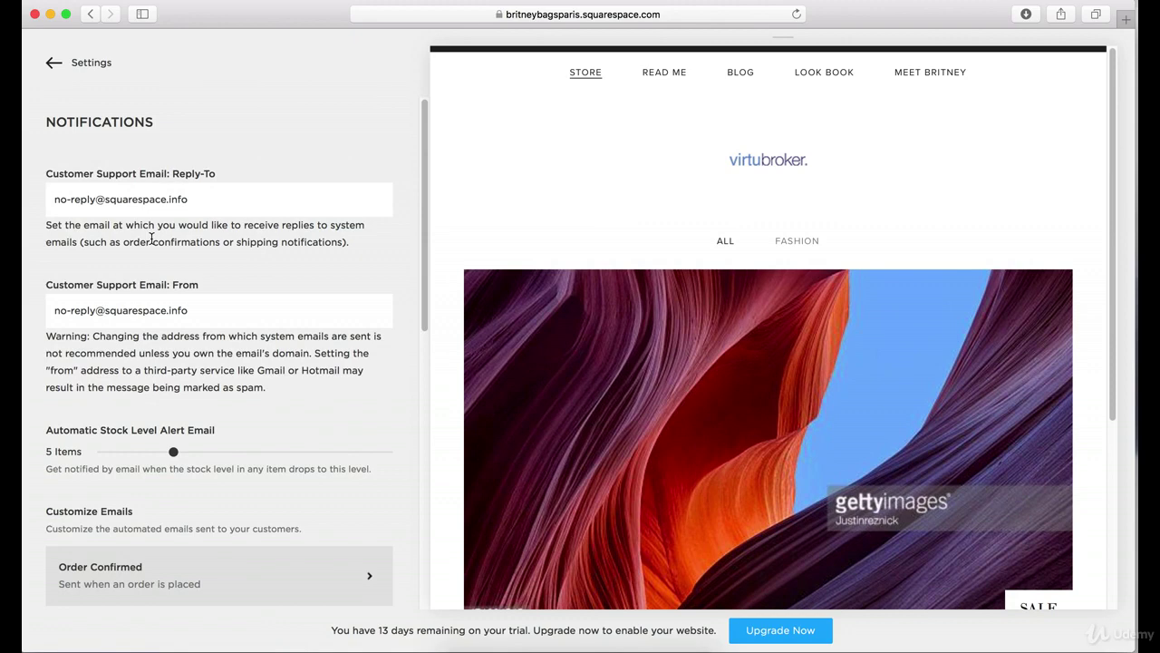
scroll(151, 238, down, 3)
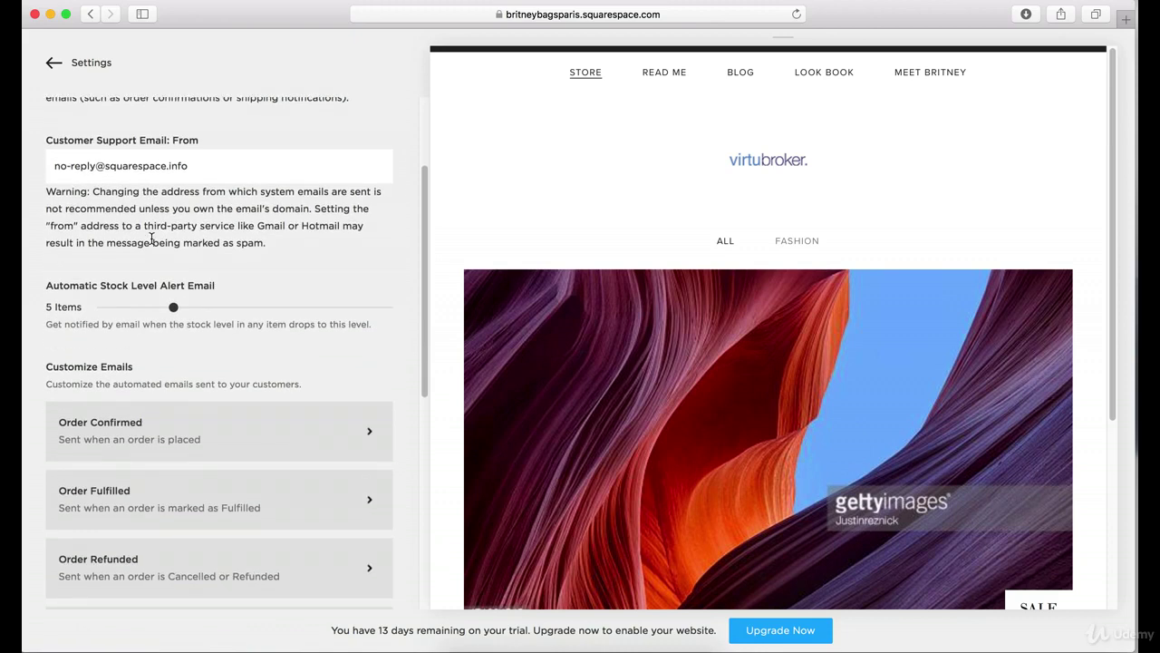
scroll(152, 238, down, 3)
scroll(152, 240, up, 4)
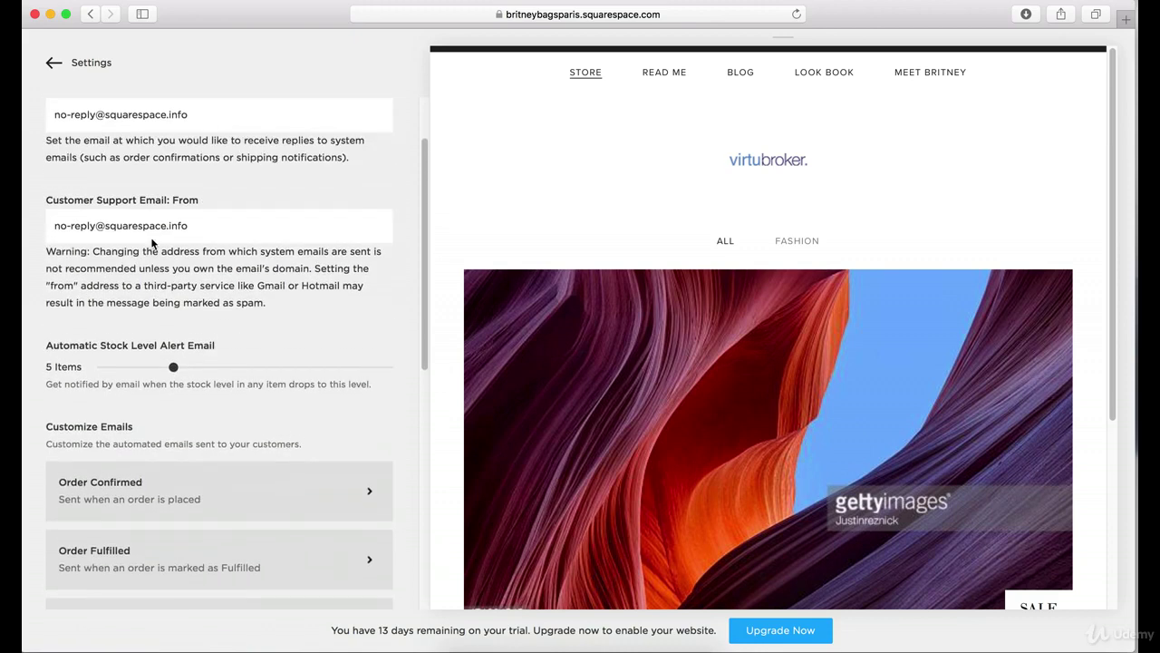
scroll(152, 241, up, 2)
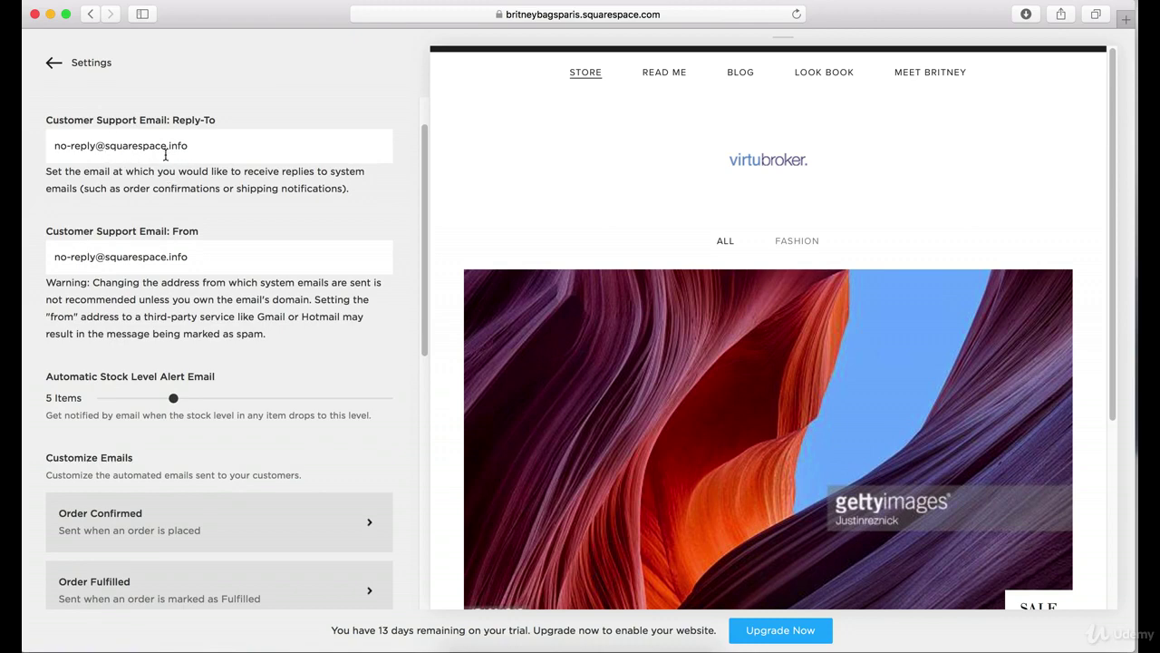
scroll(165, 155, down, 2)
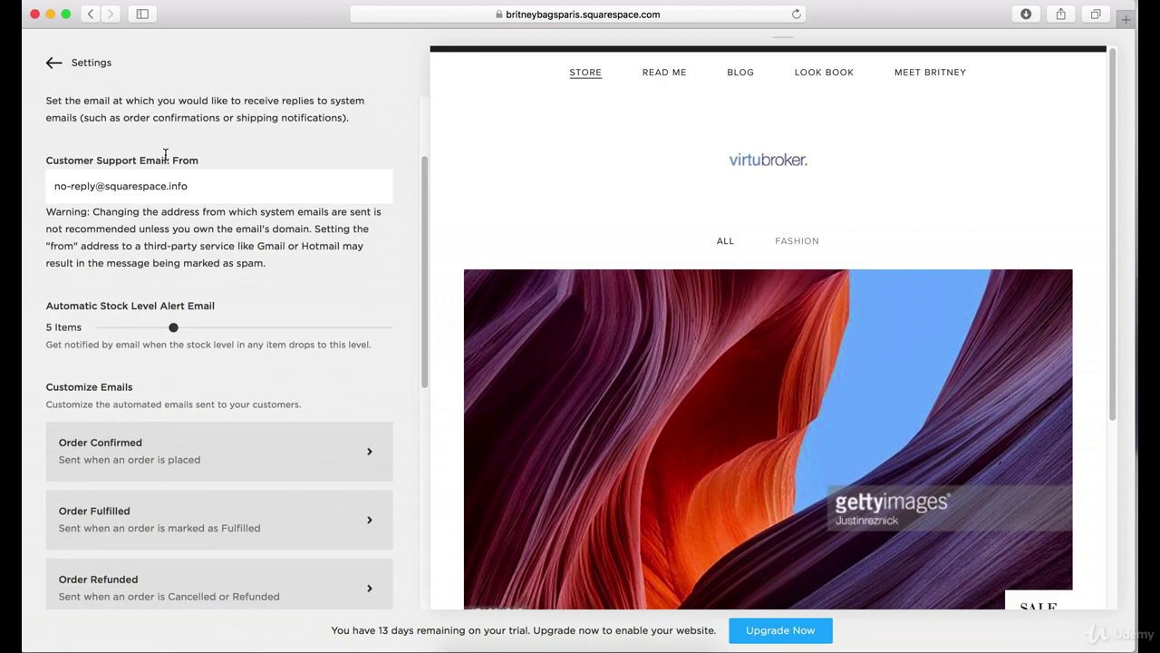
scroll(165, 155, down, 4)
scroll(165, 155, up, 7)
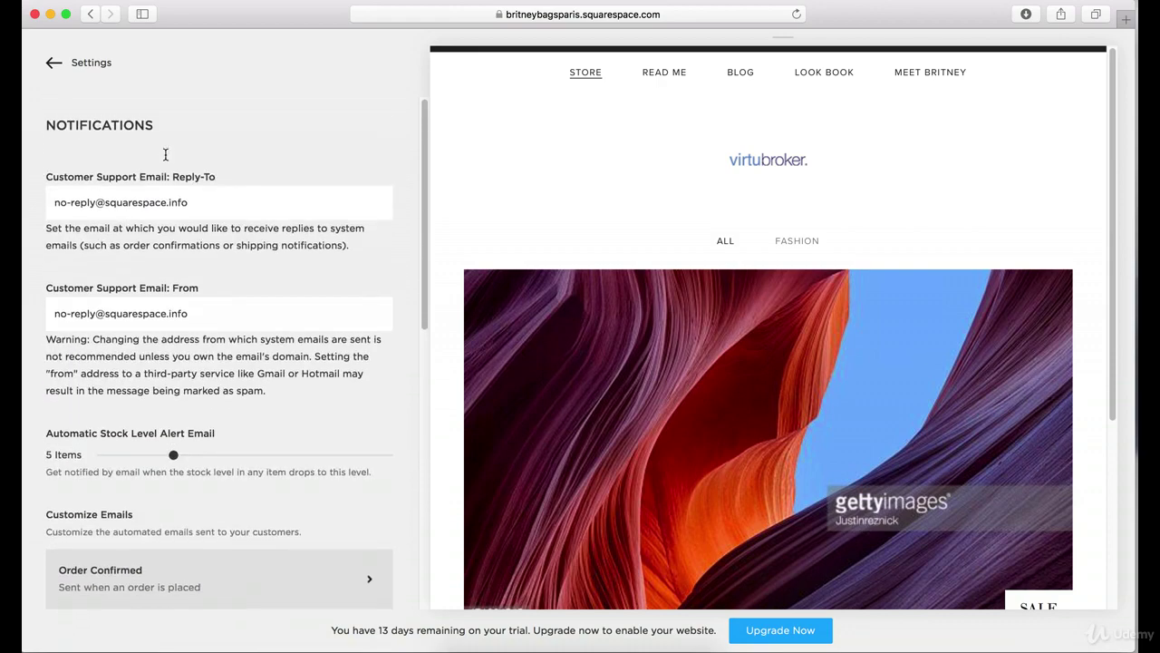
scroll(165, 155, down, 10)
scroll(167, 159, up, 4)
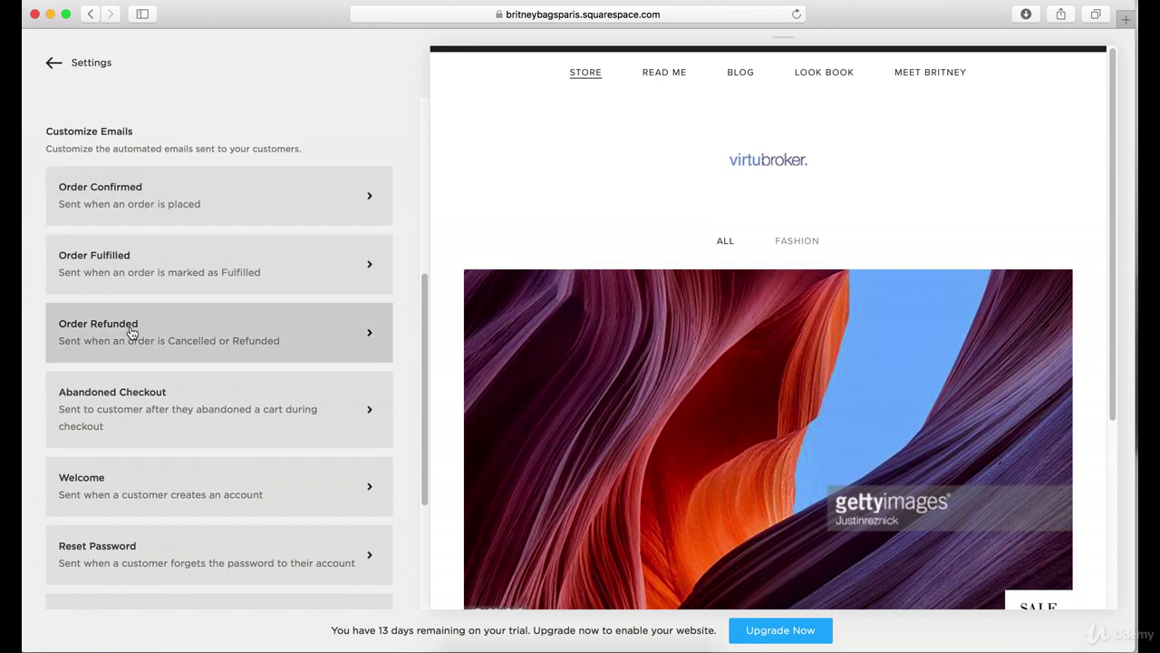
scroll(131, 334, down, 3)
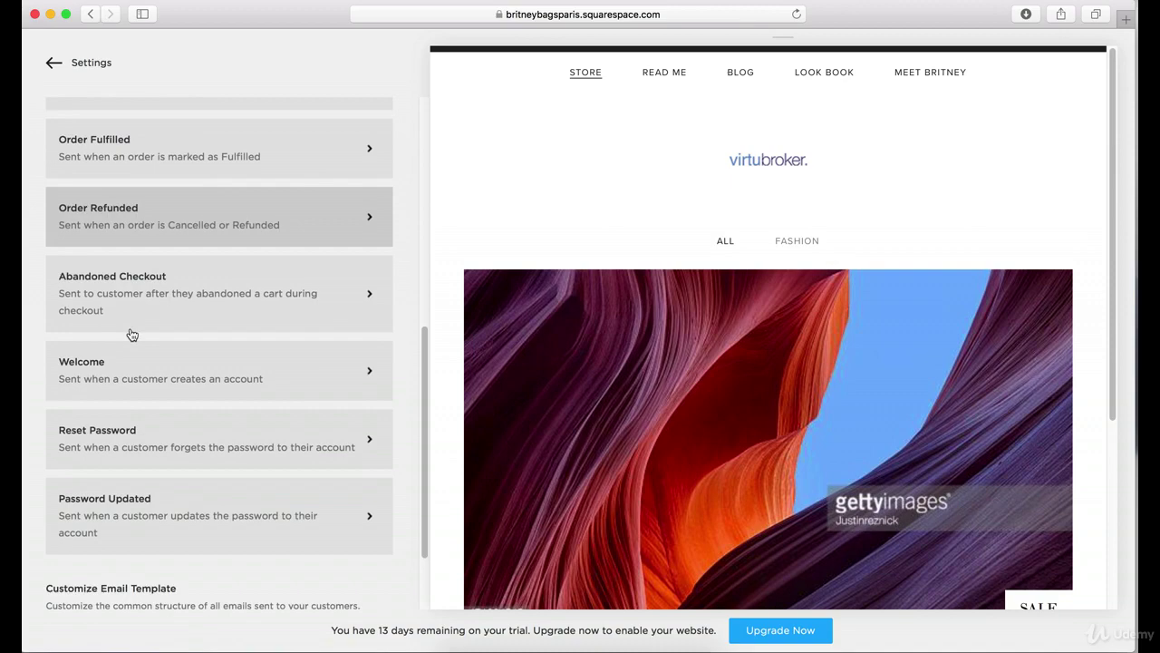
scroll(131, 333, down, 2)
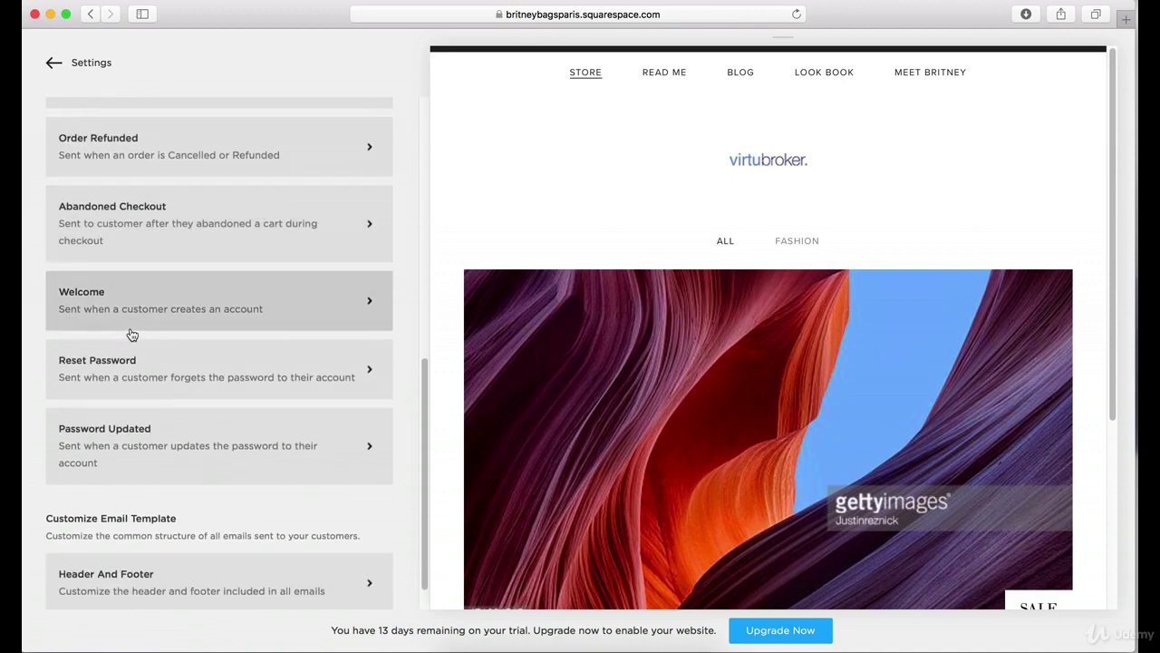
Review the Abandoned Checkout email's subject, title and message, then return to the email list
click(145, 220)
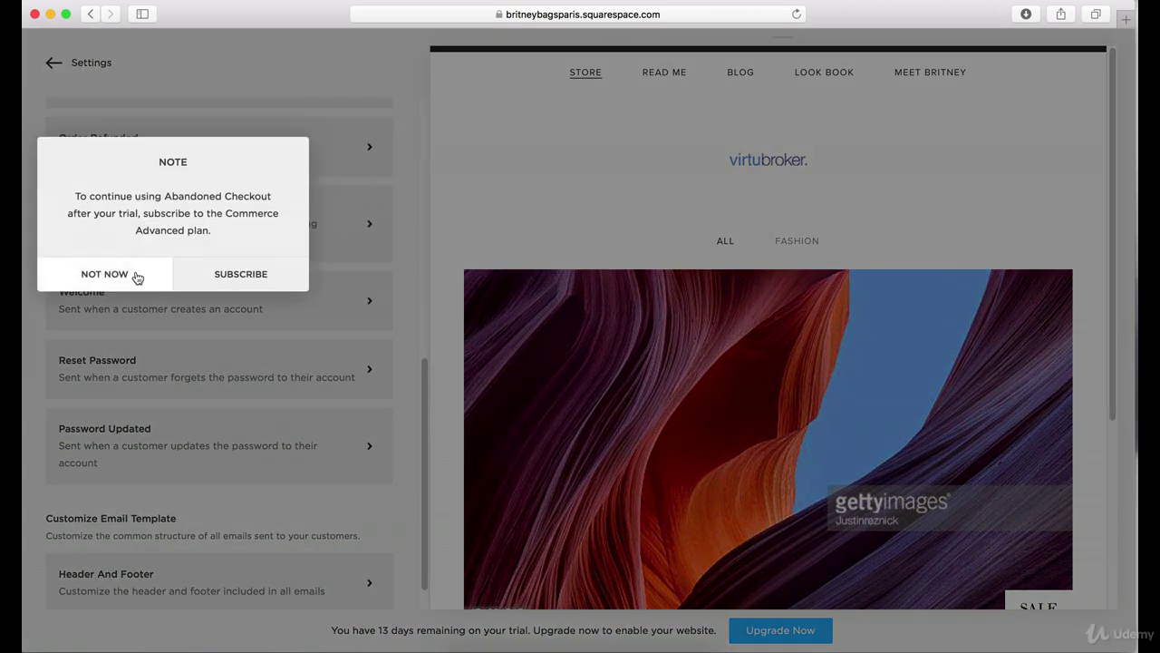
click(104, 274)
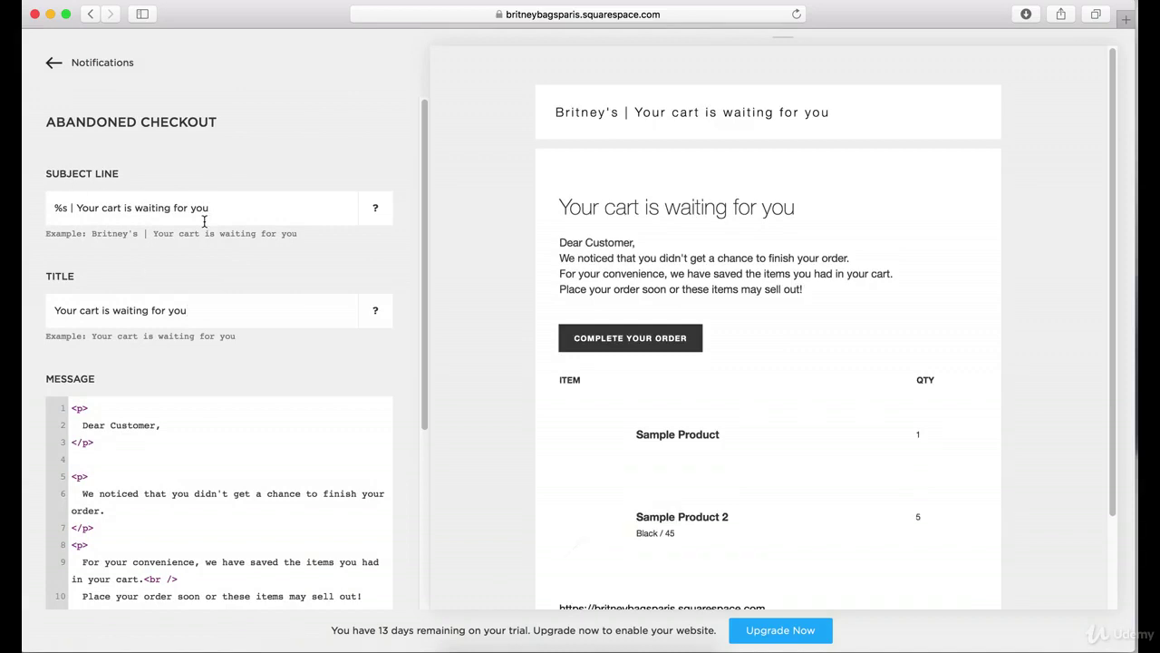
scroll(169, 288, down, 1)
scroll(169, 282, down, 1)
scroll(141, 265, down, 3)
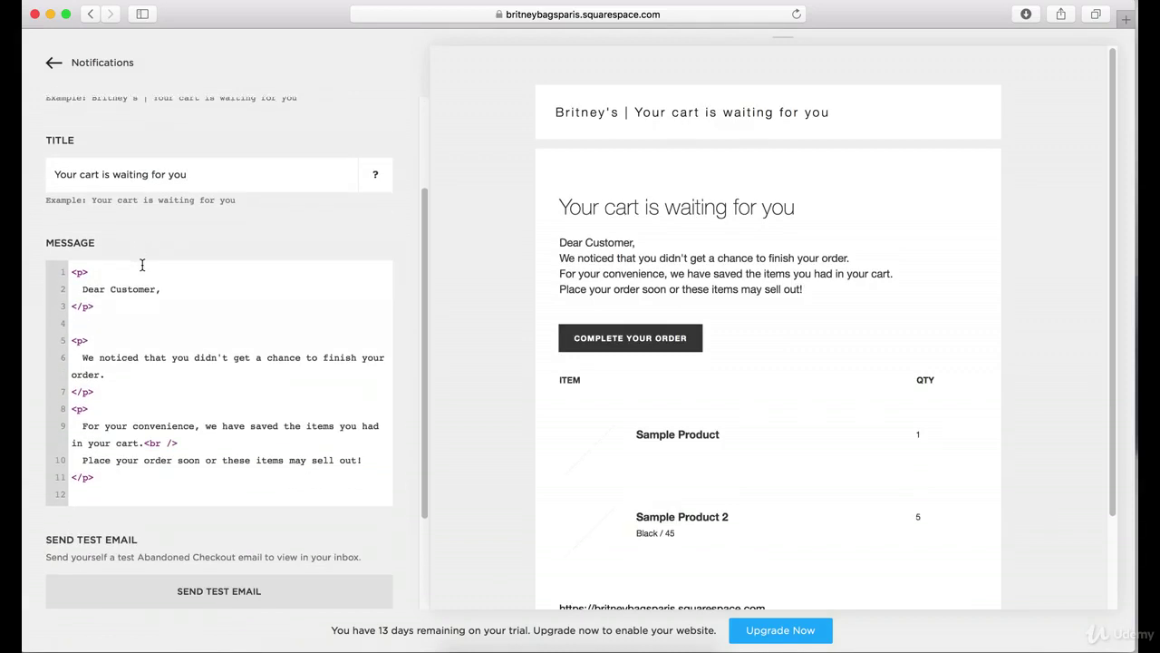
scroll(147, 398, down, 1)
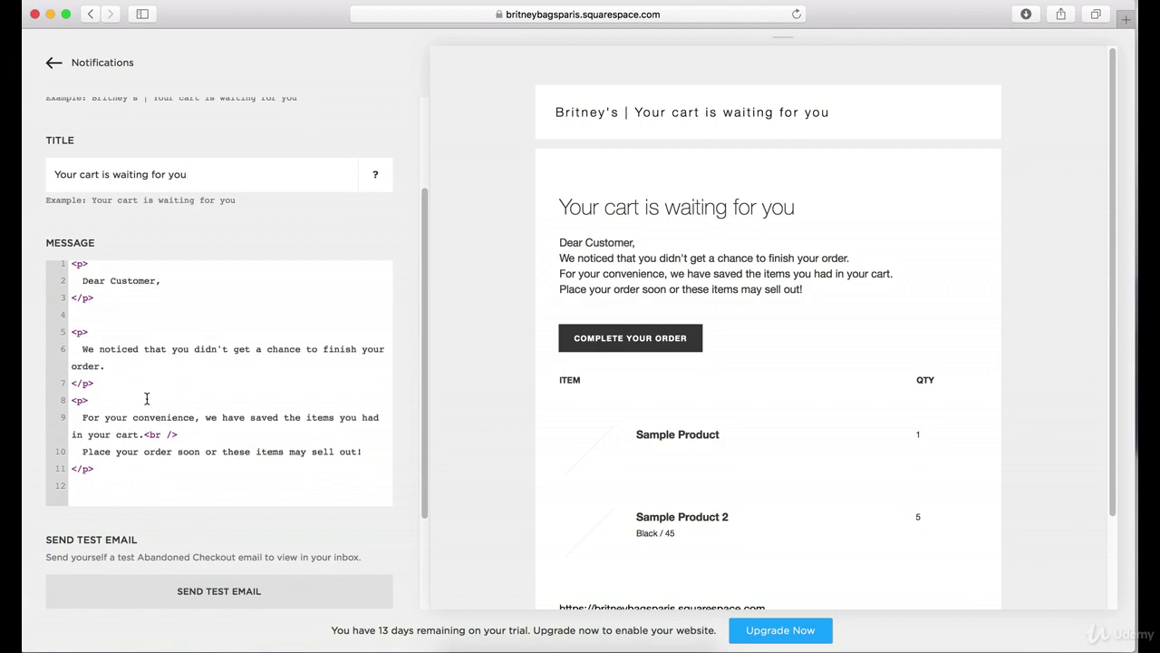
click(50, 64)
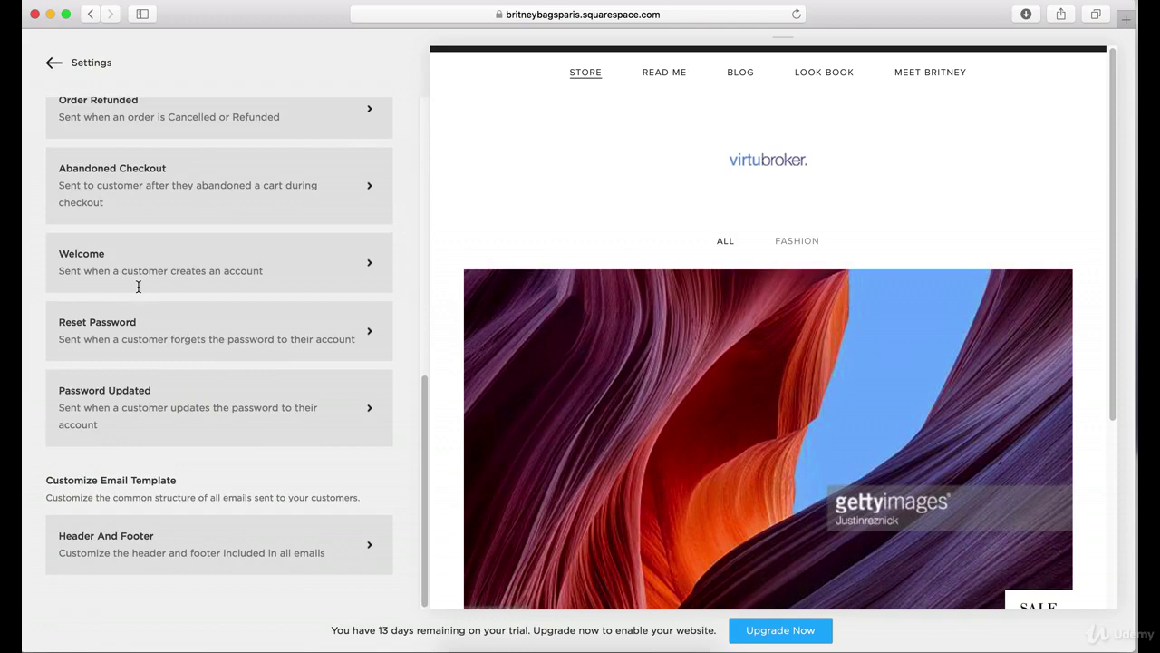
scroll(138, 286, up, 5)
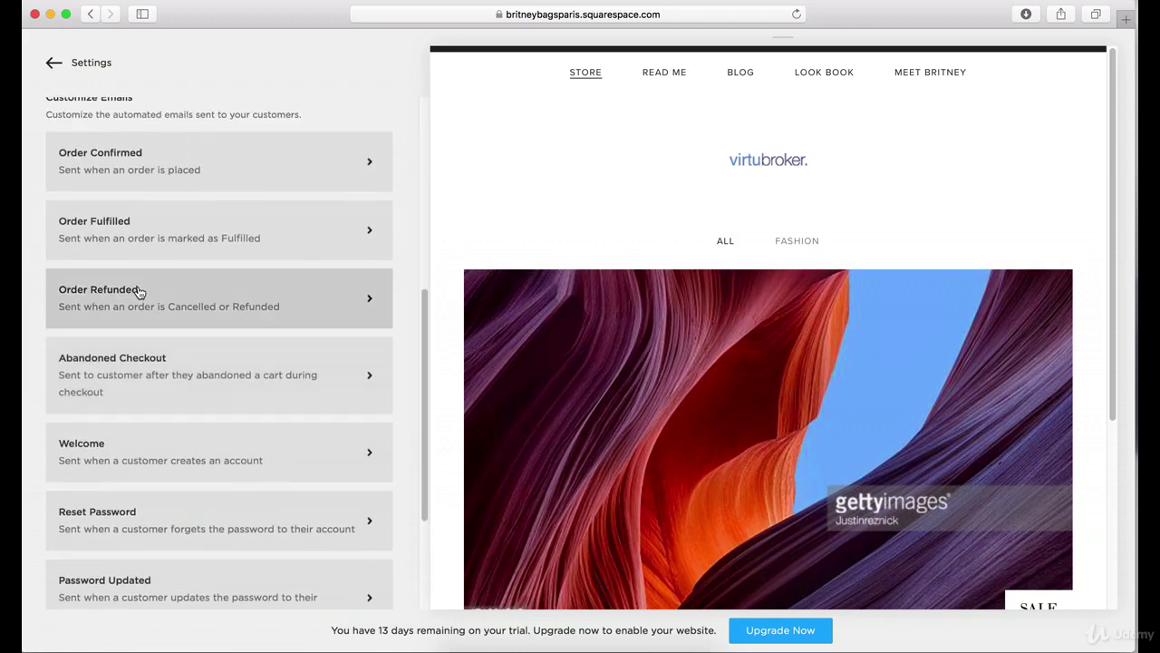
scroll(210, 275, down, 5)
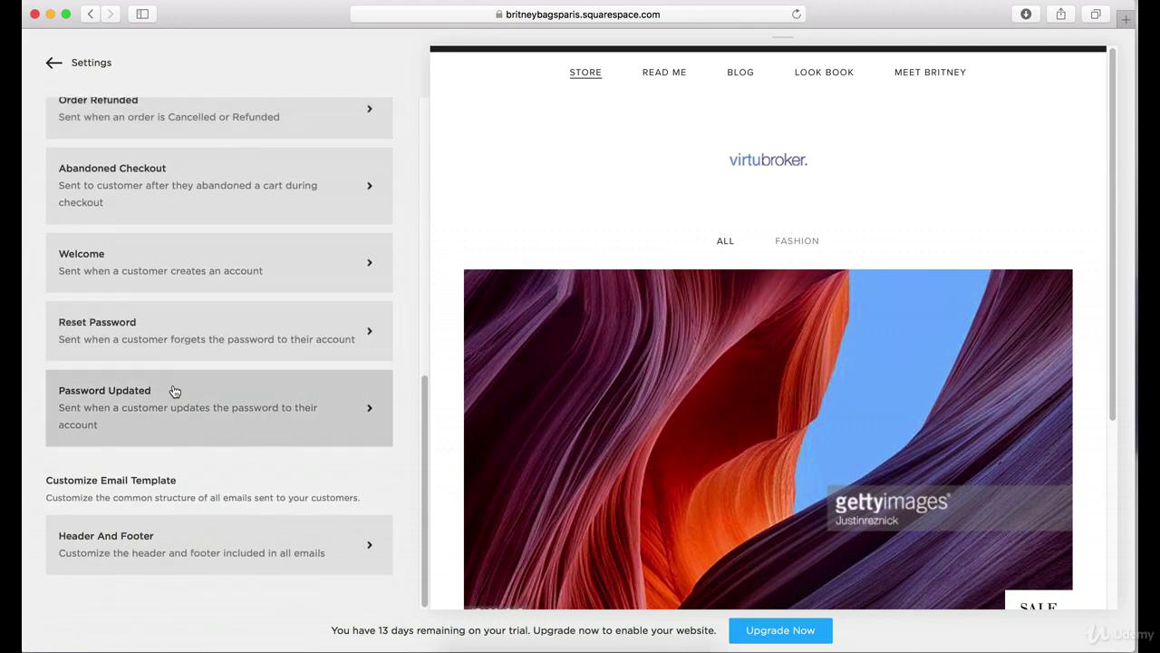
Open the Commerce Shipping settings and start a new shipping option
click(66, 63)
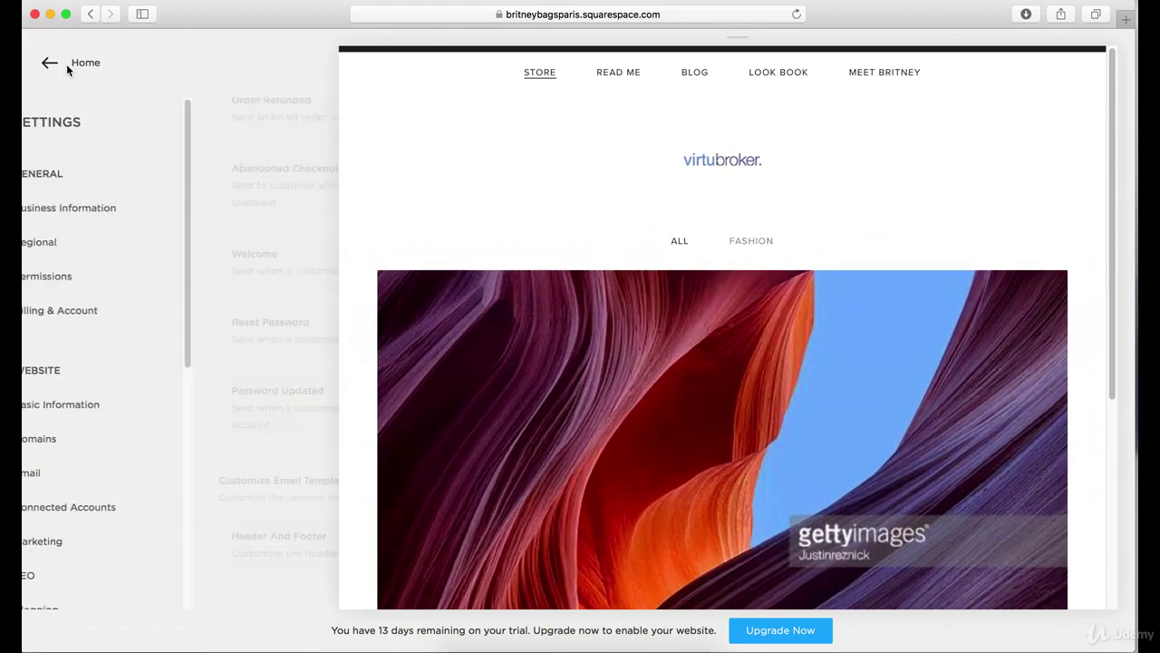
scroll(96, 433, down, 10)
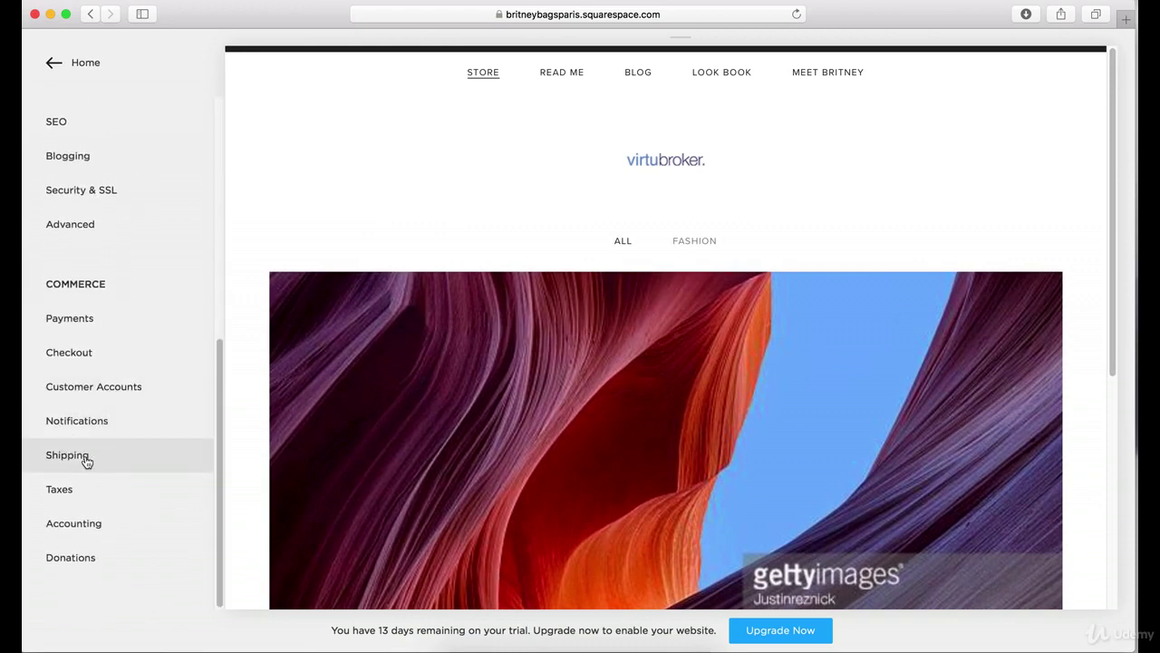
click(86, 457)
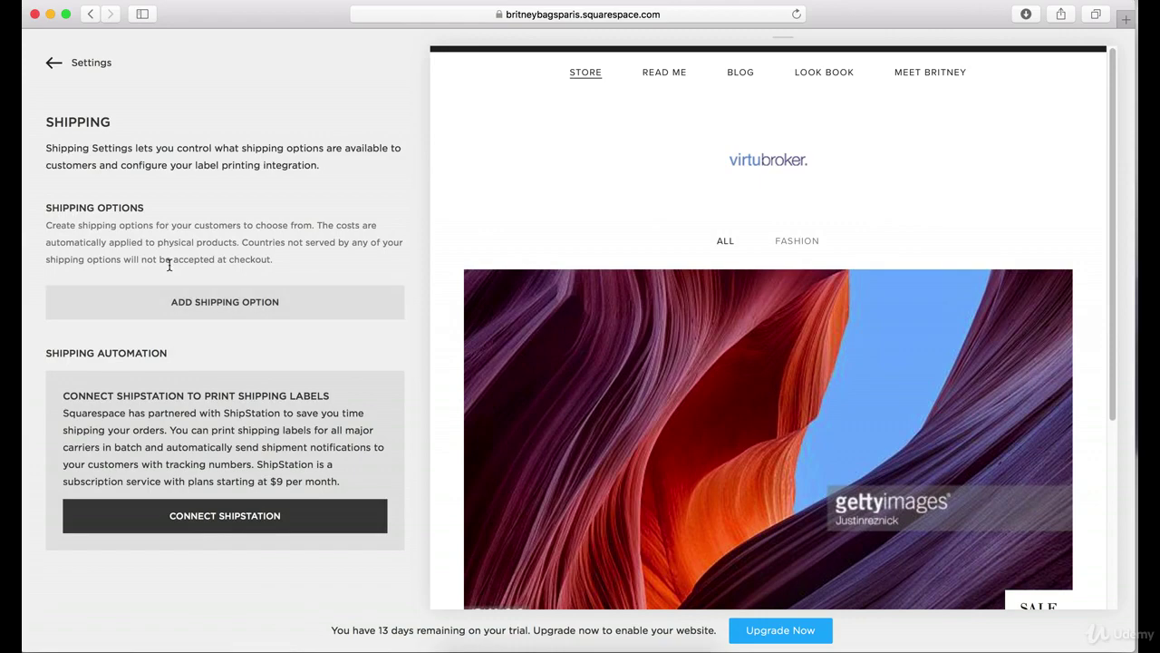
click(189, 309)
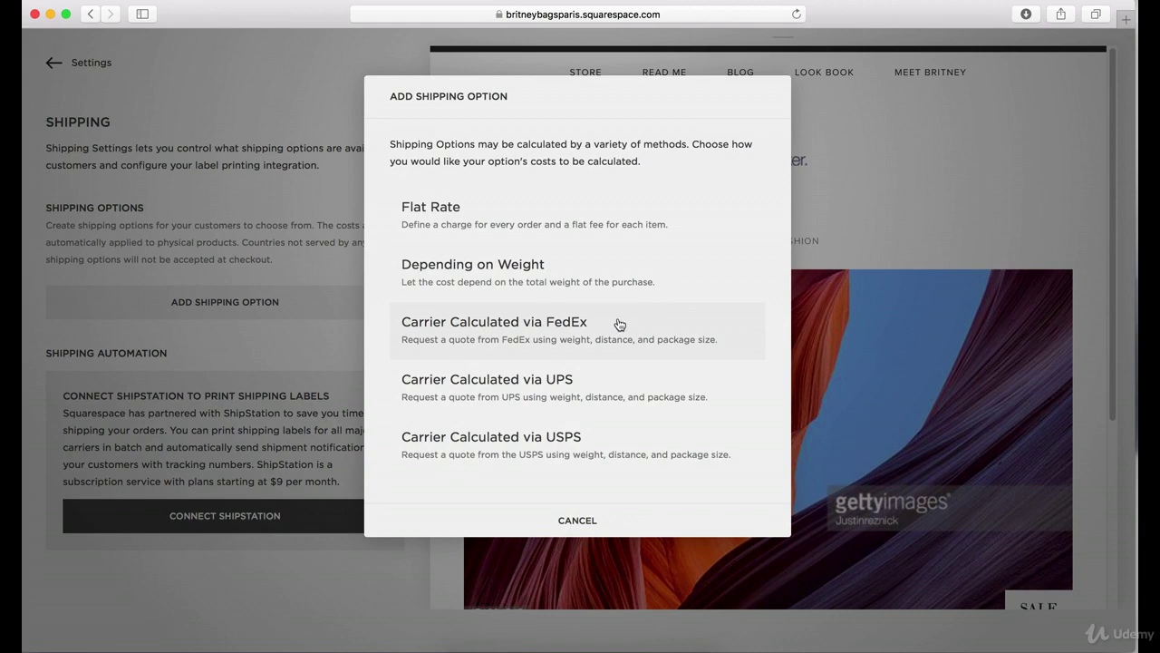
Pick USPS real-time rates, view Flat Rate Boxes and Custom Containers, then cancel
click(567, 443)
click(514, 494)
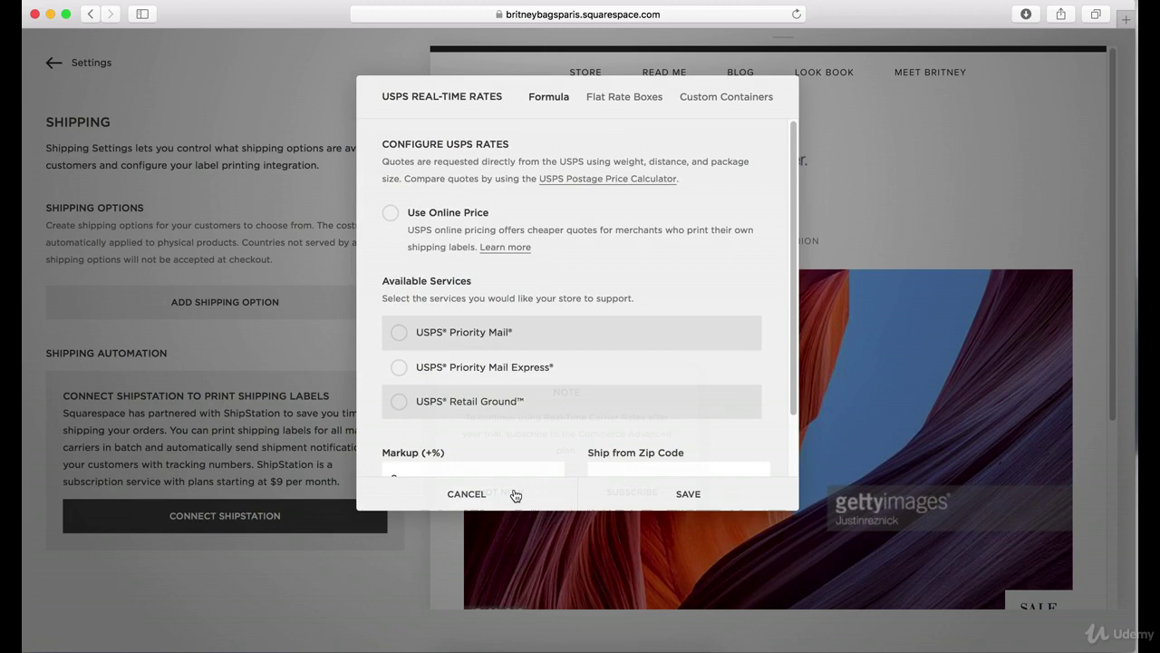
scroll(478, 317, down, 2)
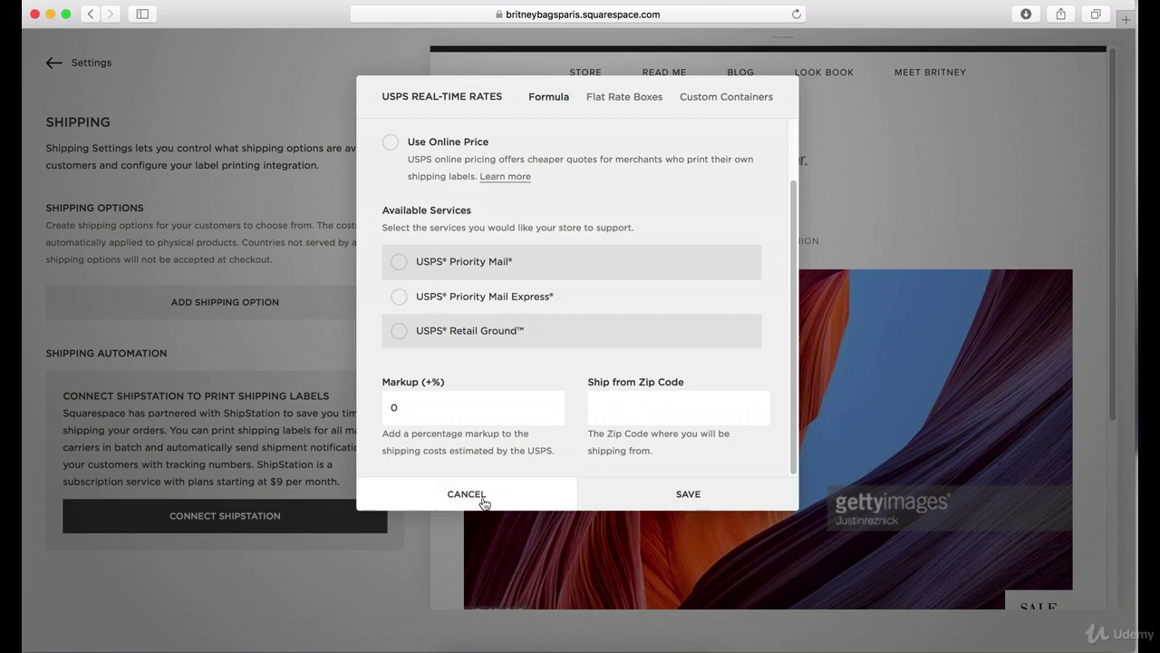
click(628, 97)
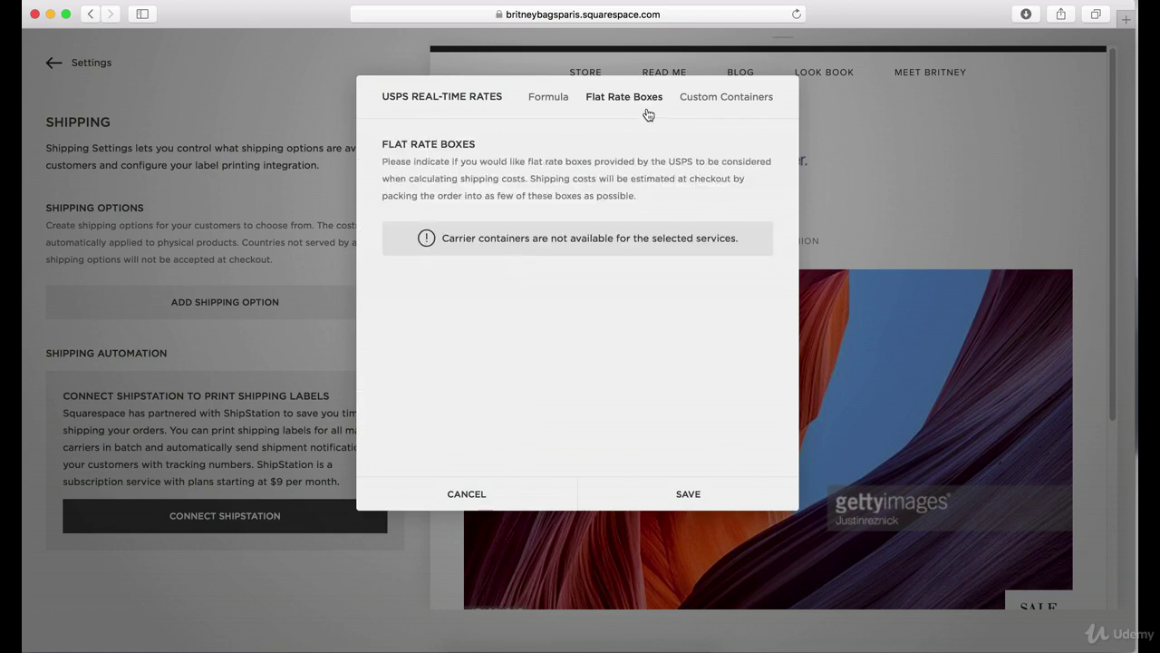
click(718, 98)
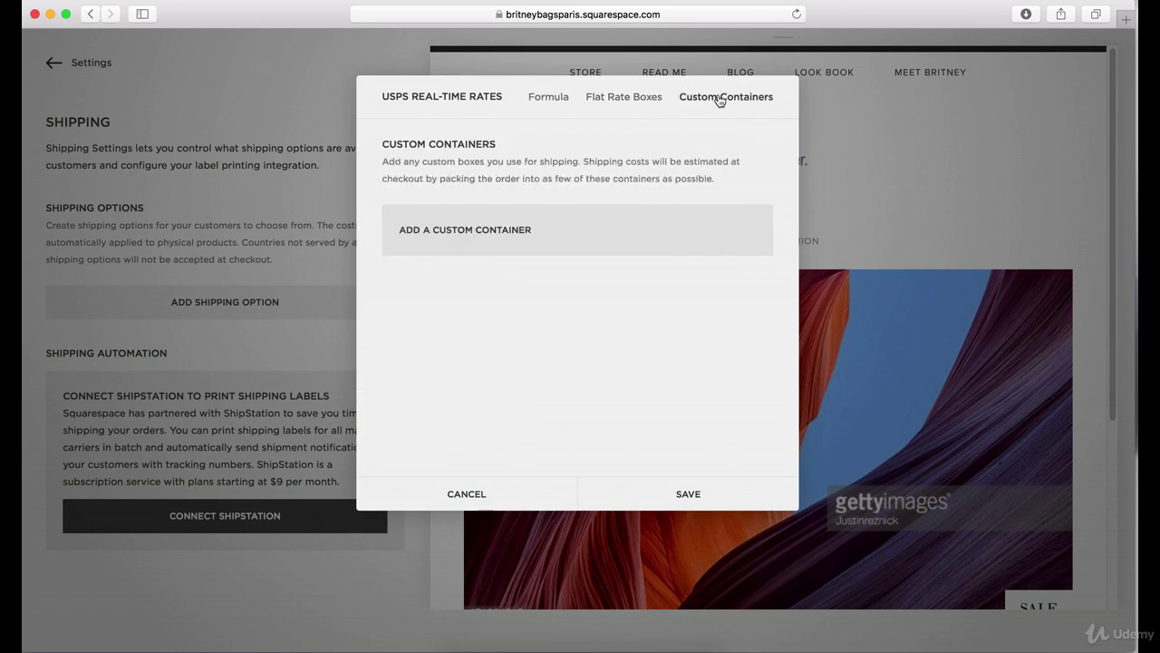
click(300, 176)
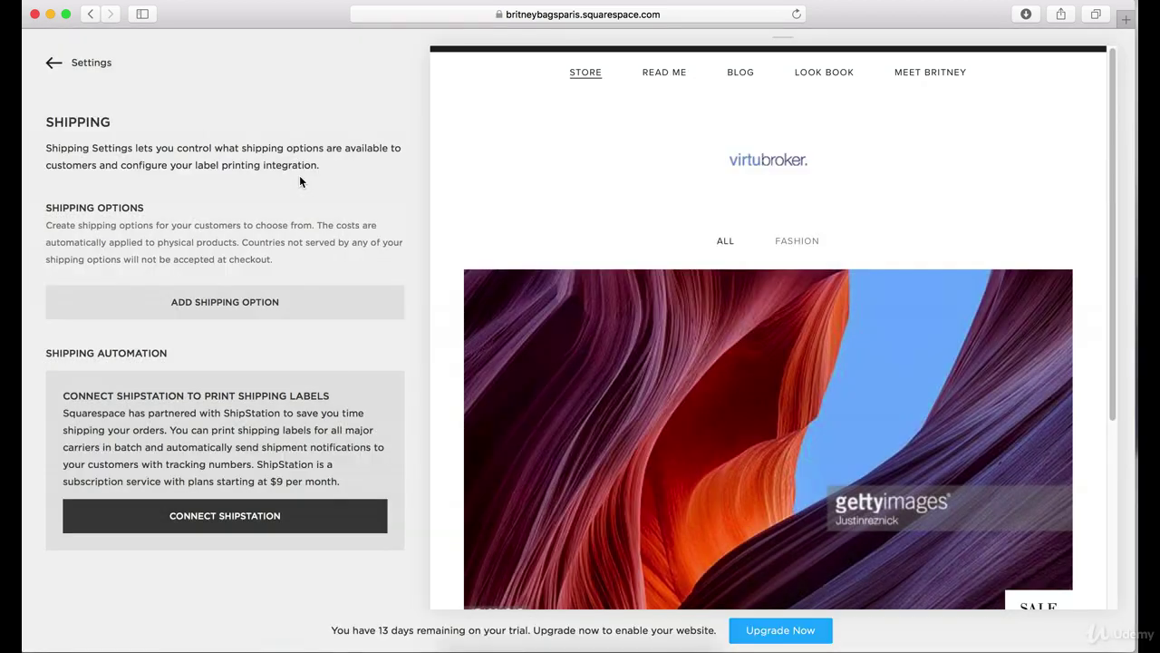
Return to the main Settings list and review the Taxes settings page
click(75, 66)
scroll(114, 268, down, 5)
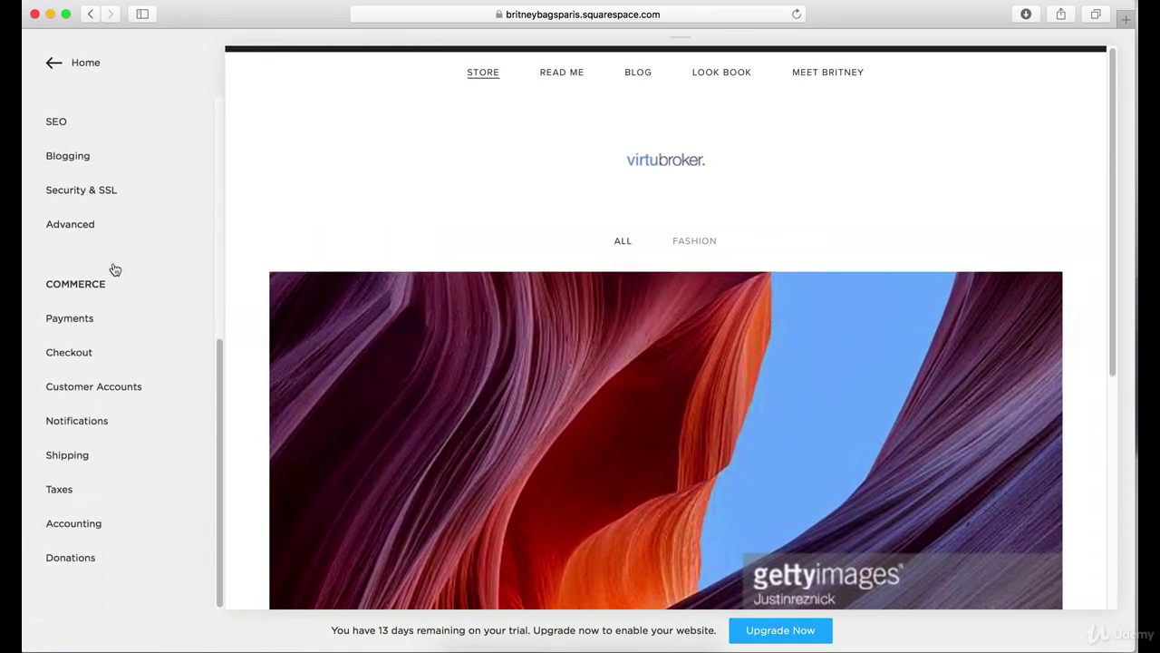
click(72, 494)
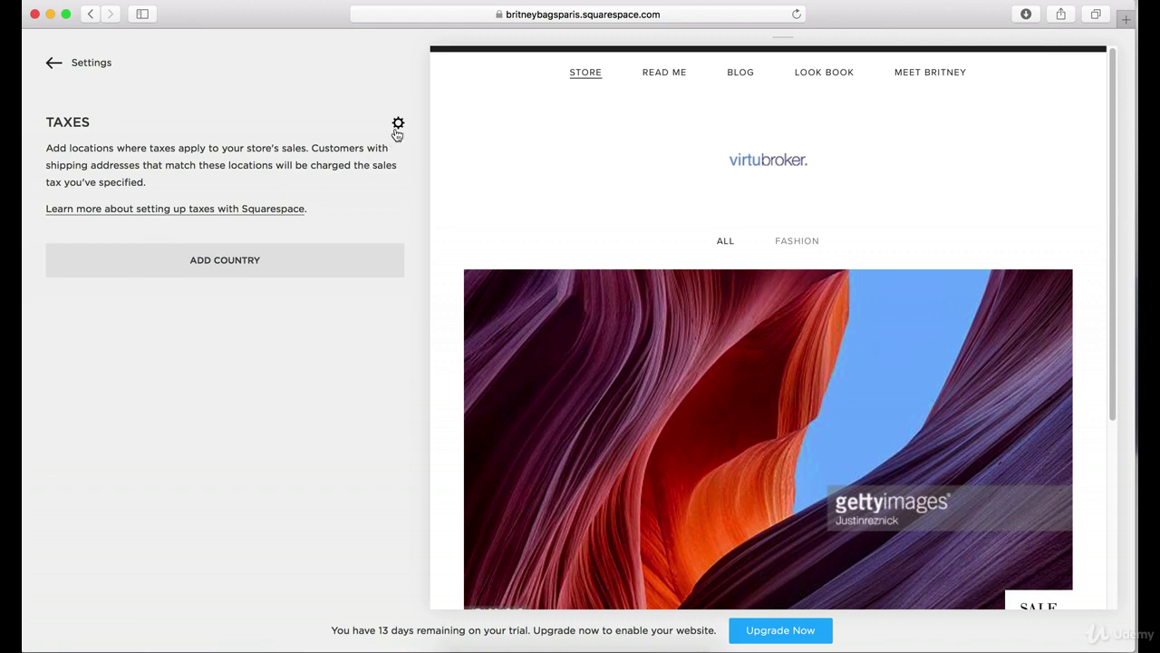
Go back to Settings and open the Accounting settings page
click(50, 63)
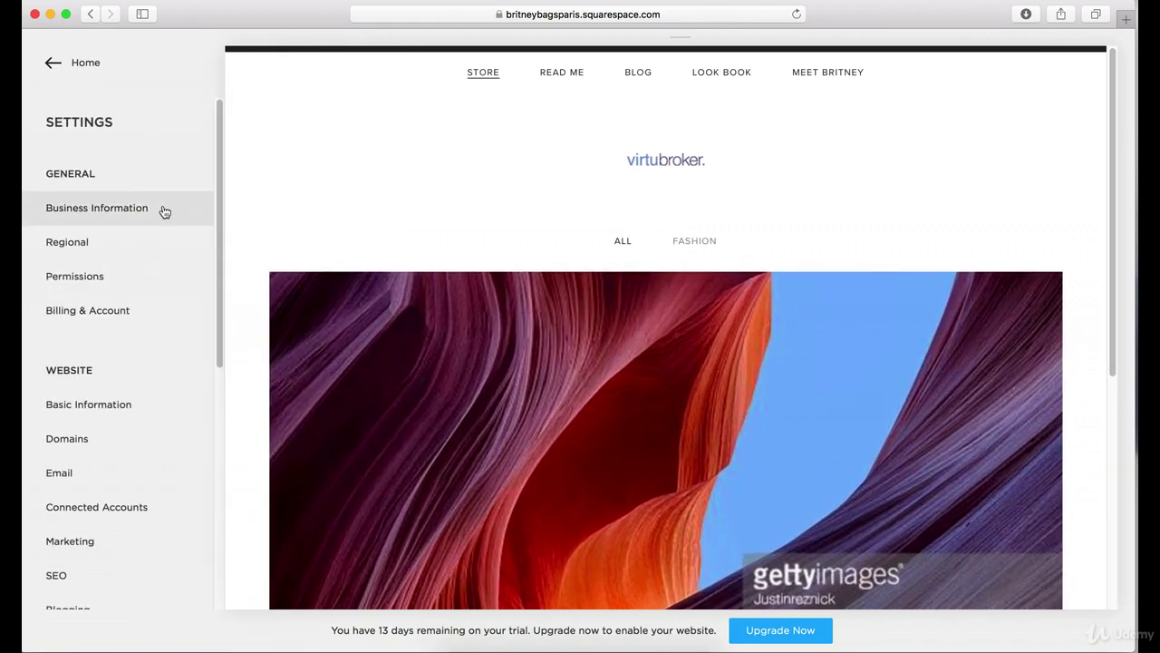
scroll(164, 211, down, 5)
click(77, 524)
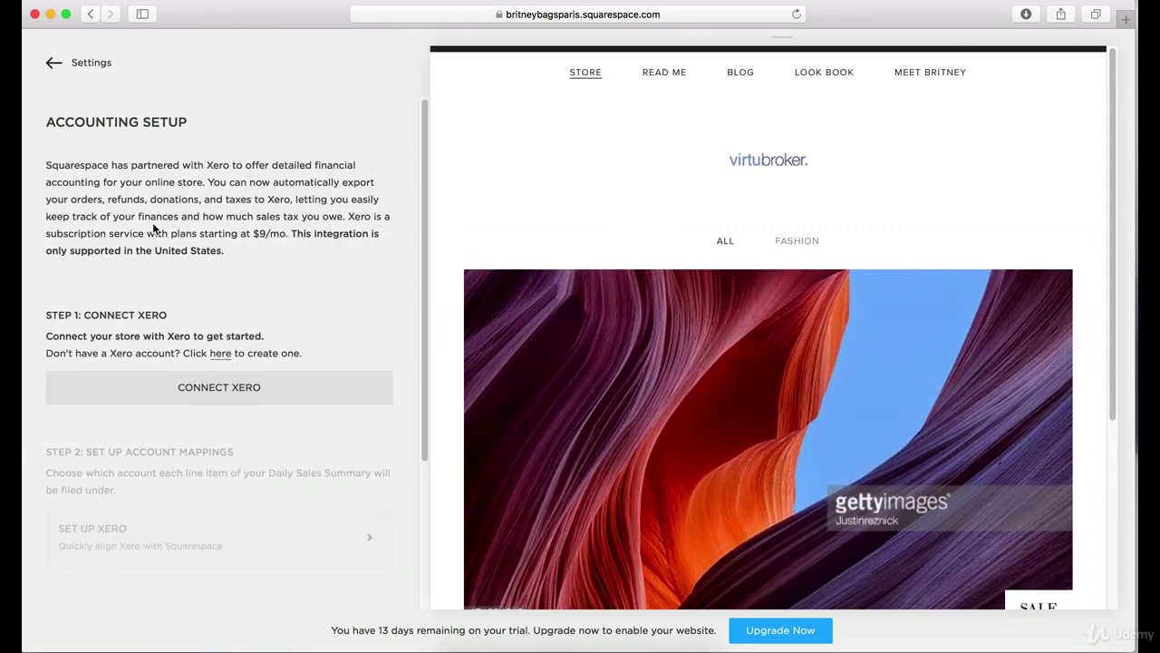
scroll(152, 225, down, 3)
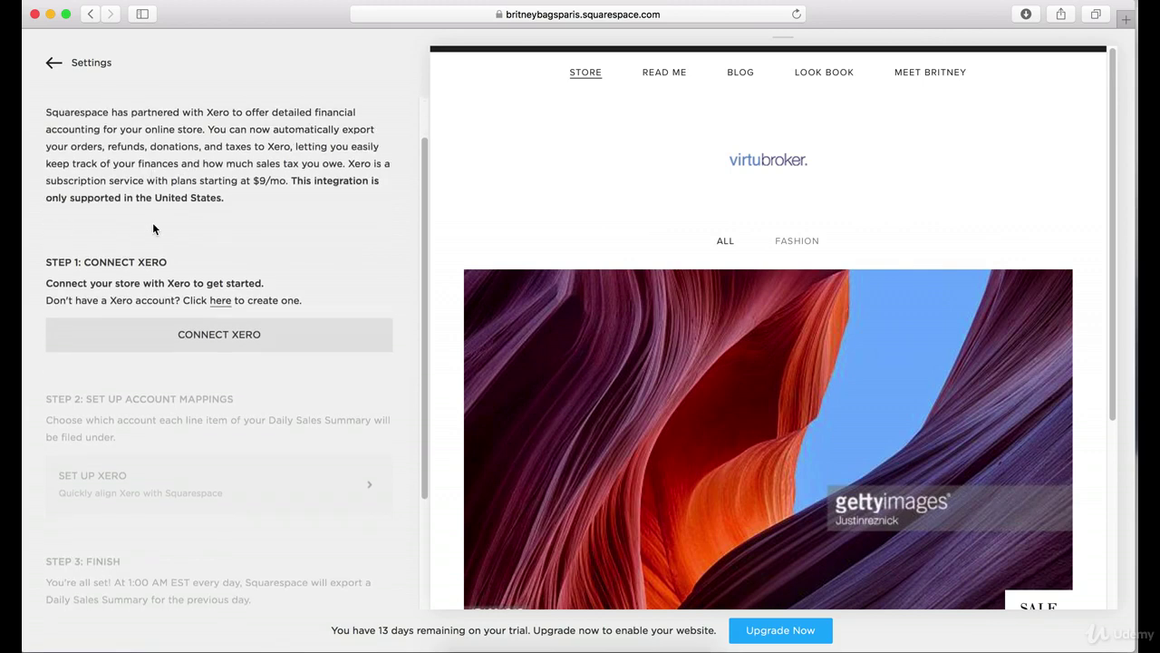
Start connecting Xero, then back out via Not Now and cancel the United States confirmation
click(180, 291)
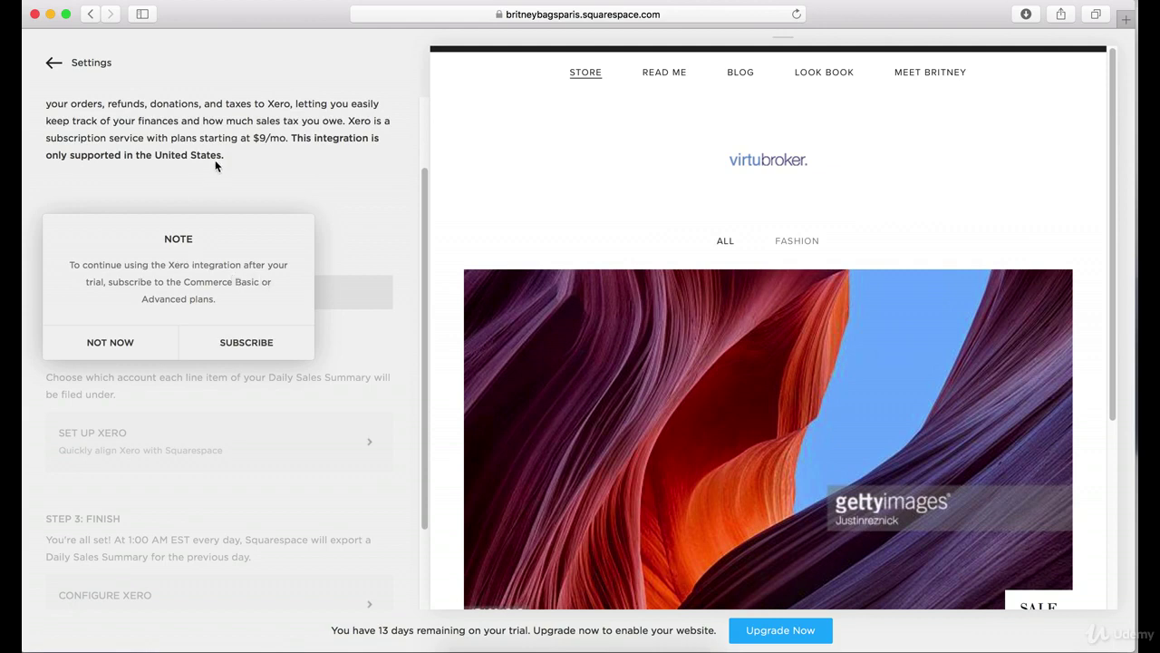
click(136, 344)
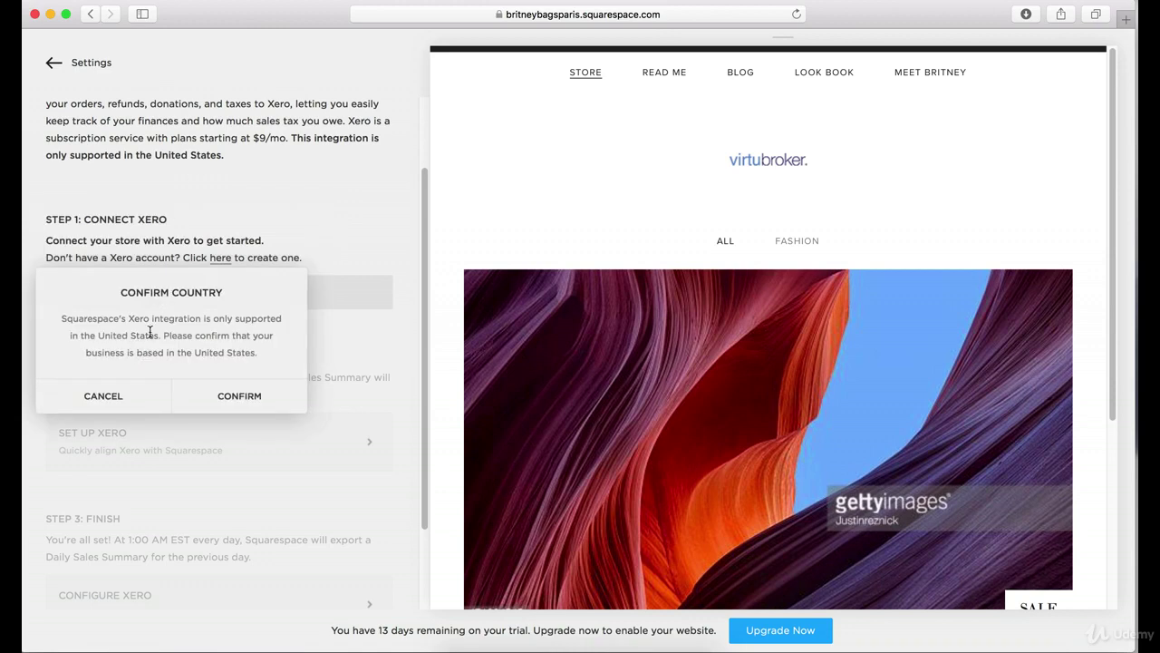
click(113, 396)
scroll(173, 230, up, 3)
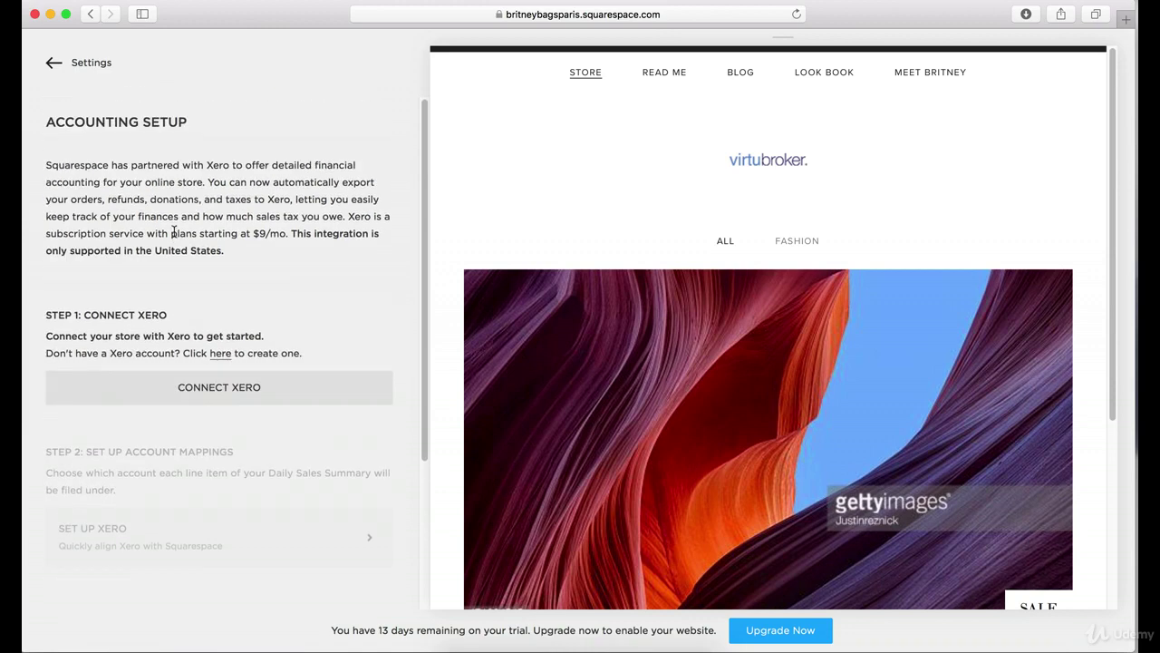
scroll(174, 231, down, 5)
scroll(173, 230, up, 3)
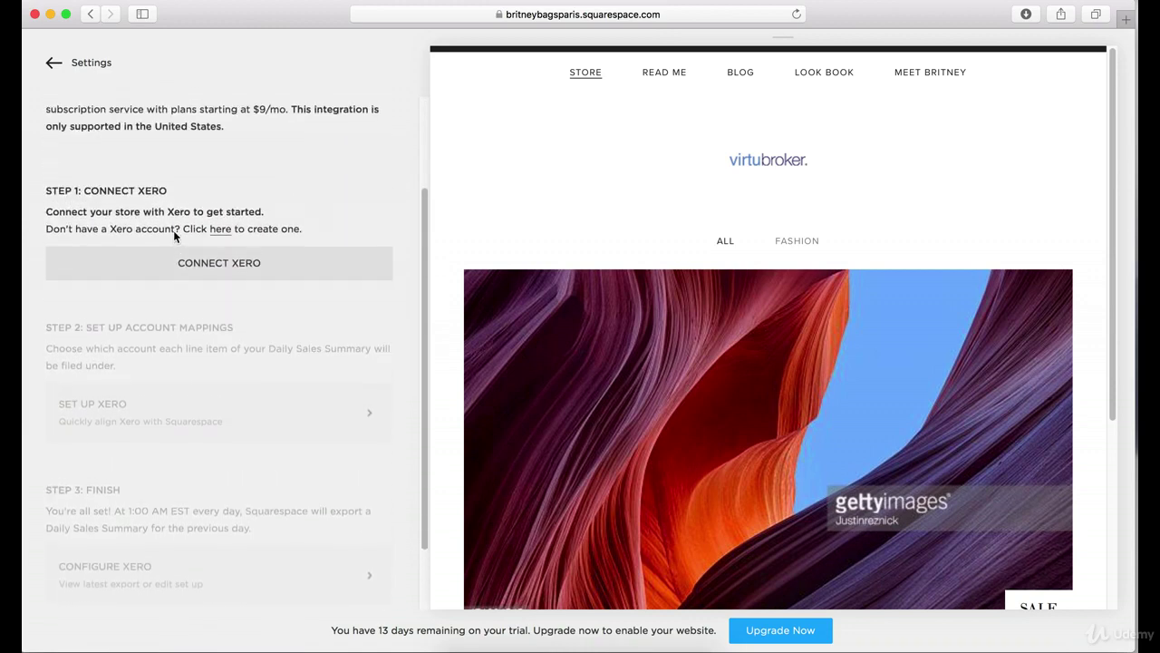
click(88, 65)
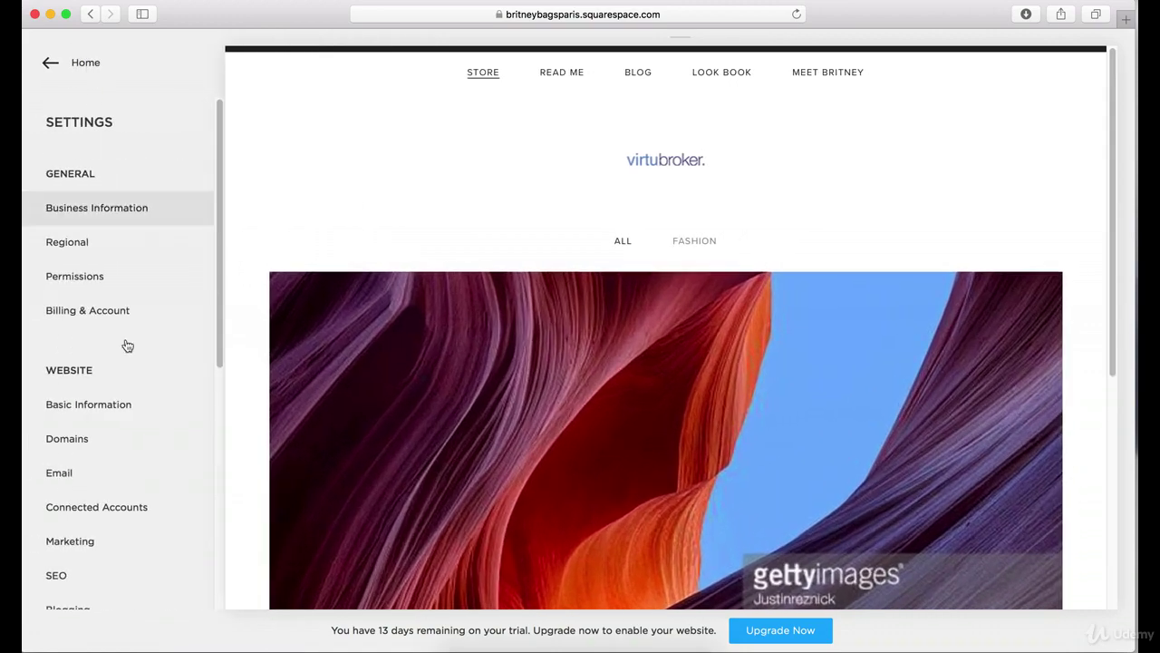
scroll(132, 414, down, 5)
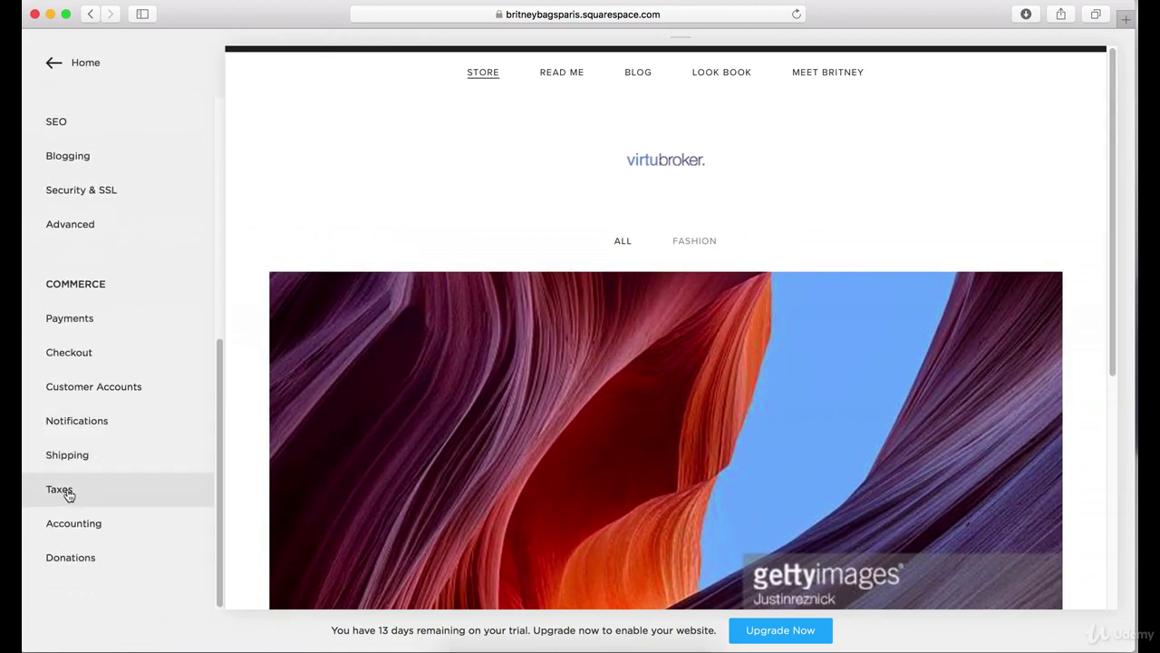
click(66, 488)
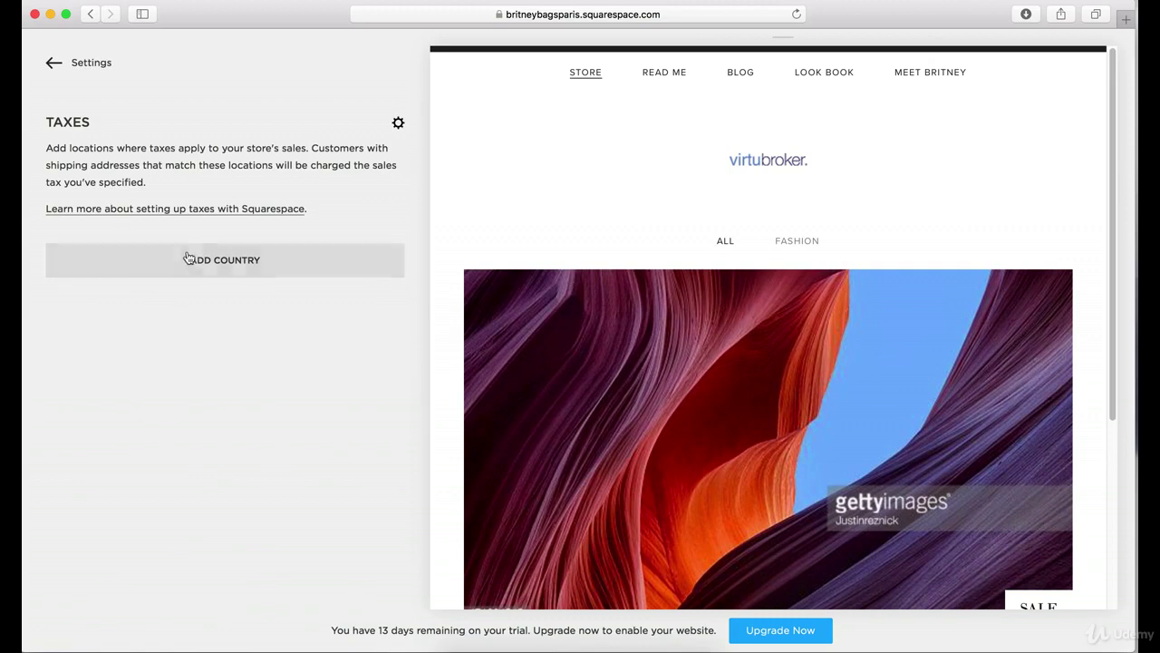
click(205, 261)
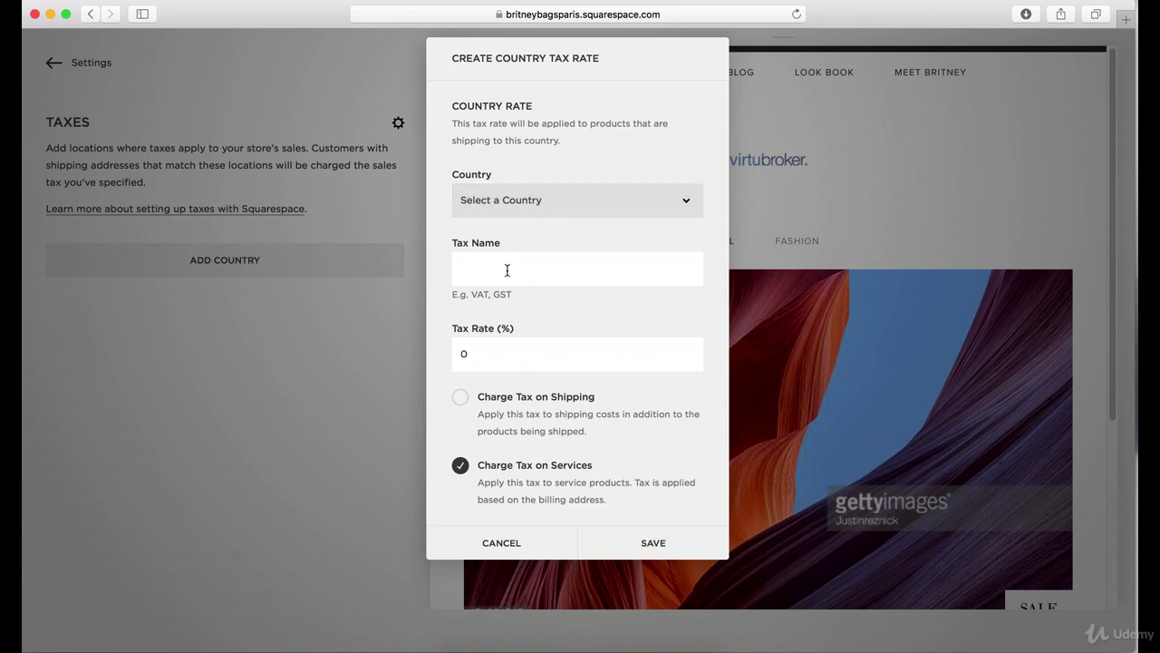
click(499, 540)
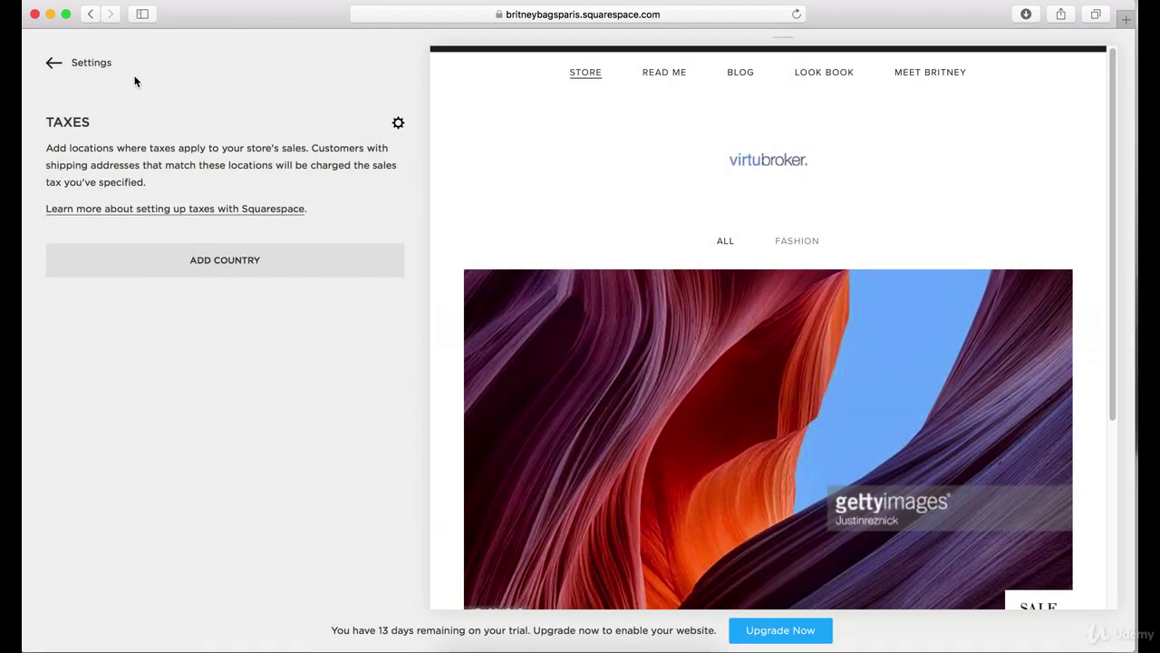
click(77, 65)
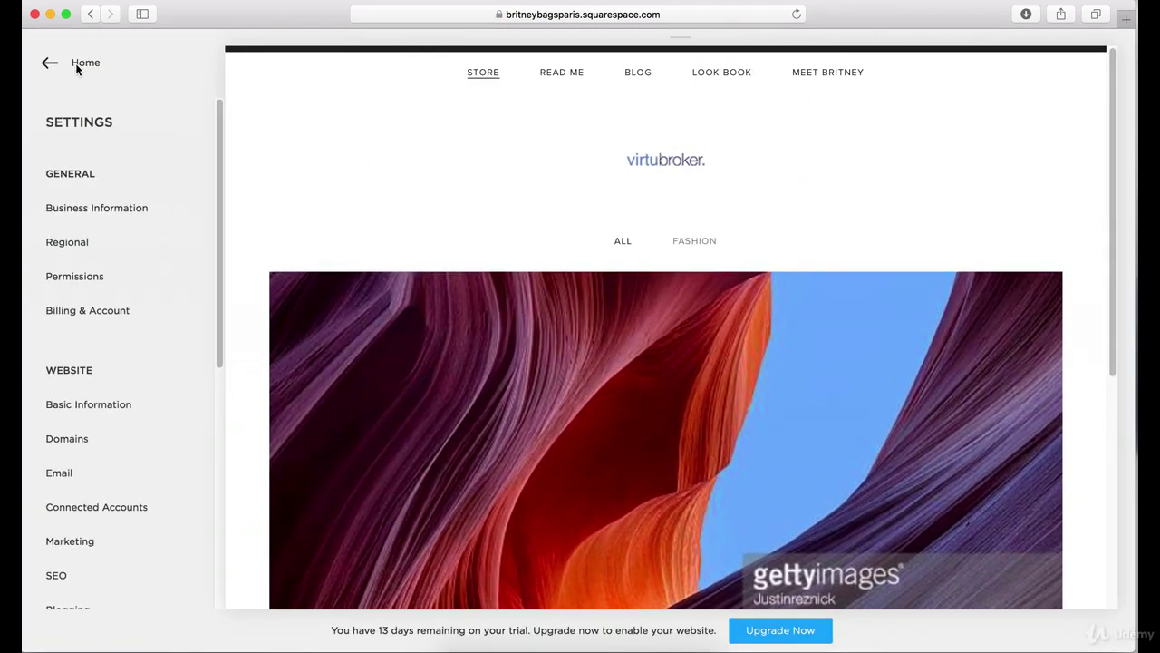
scroll(113, 315, down, 5)
scroll(114, 317, down, 3)
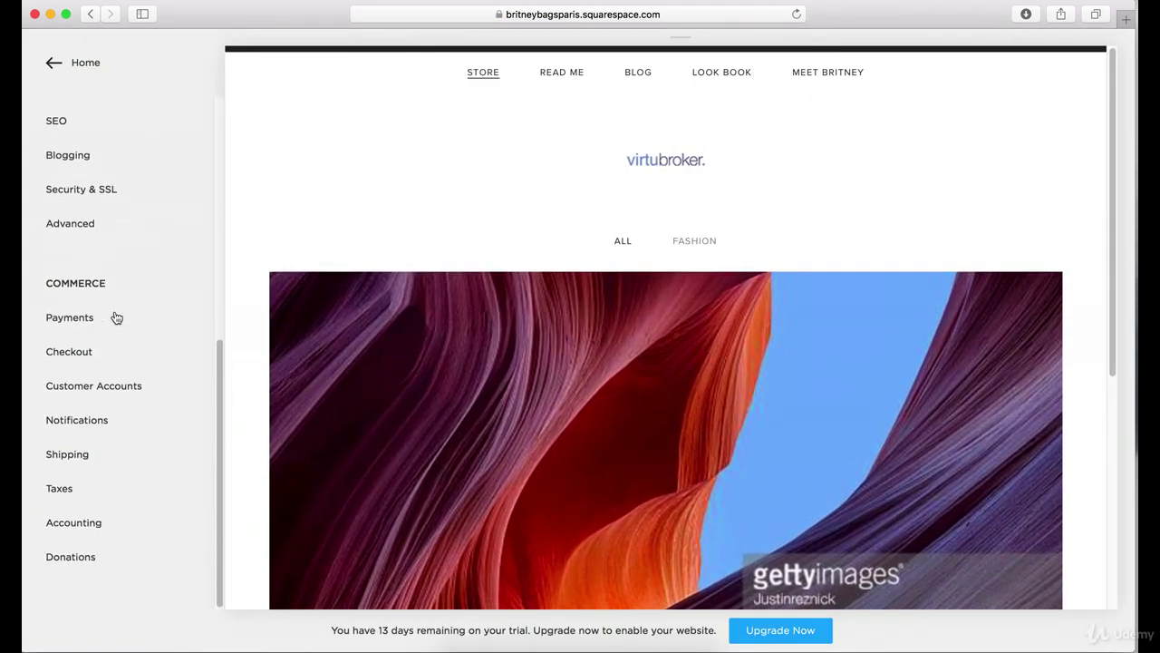
click(81, 564)
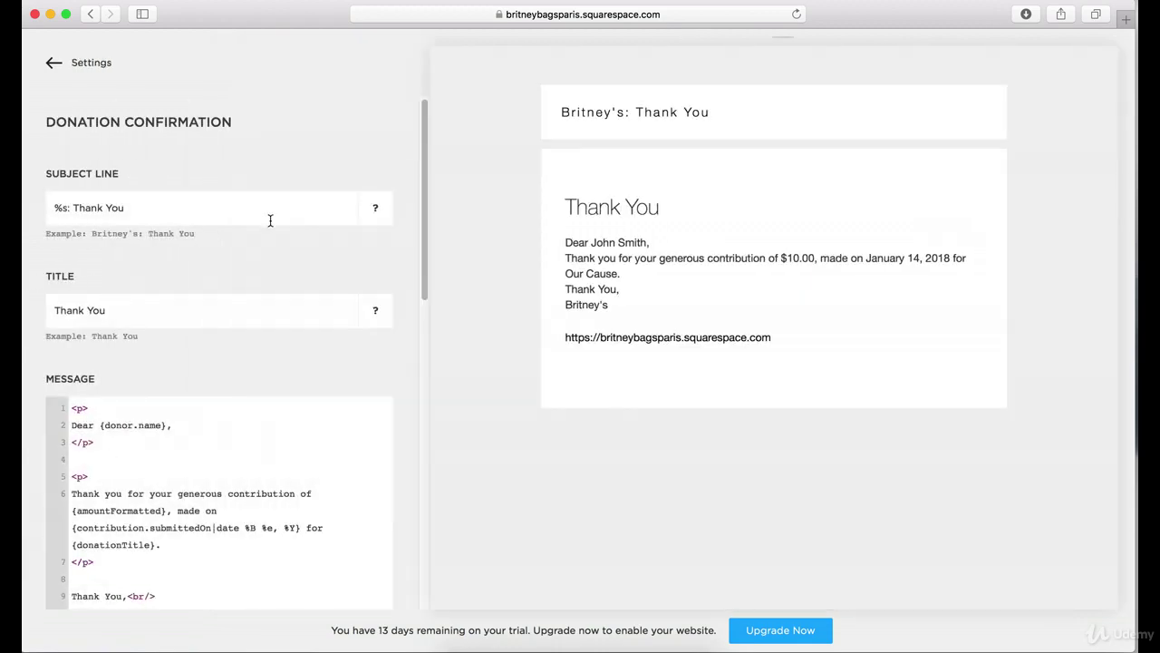
scroll(262, 143, down, 2)
scroll(263, 143, up, 2)
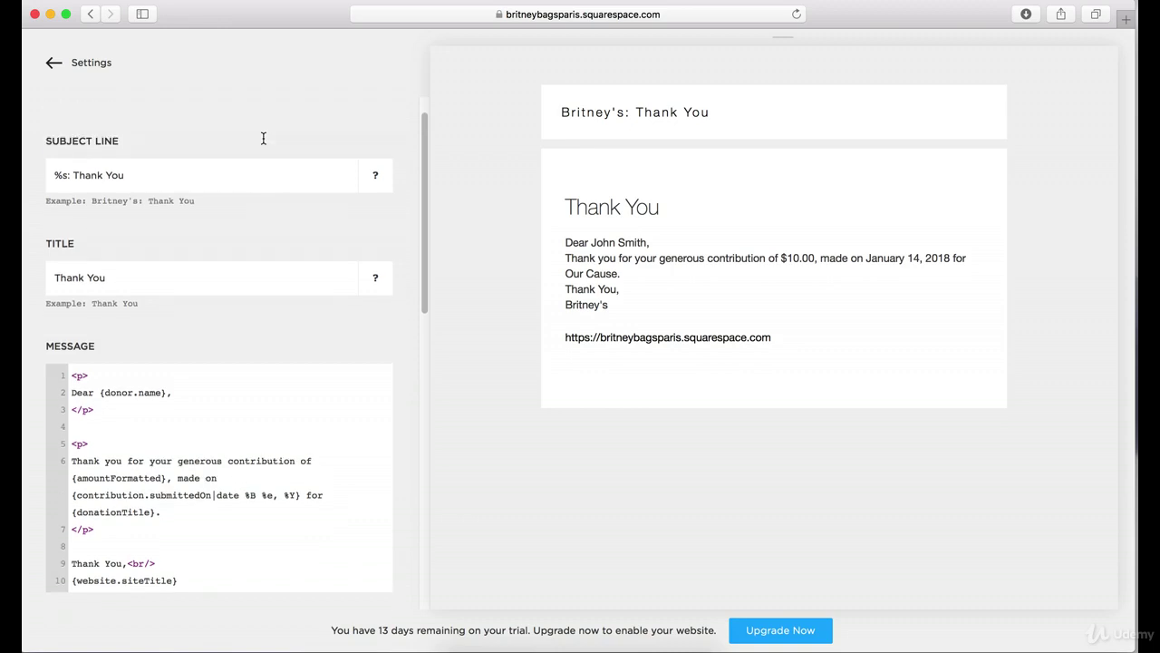
scroll(263, 140, down, 8)
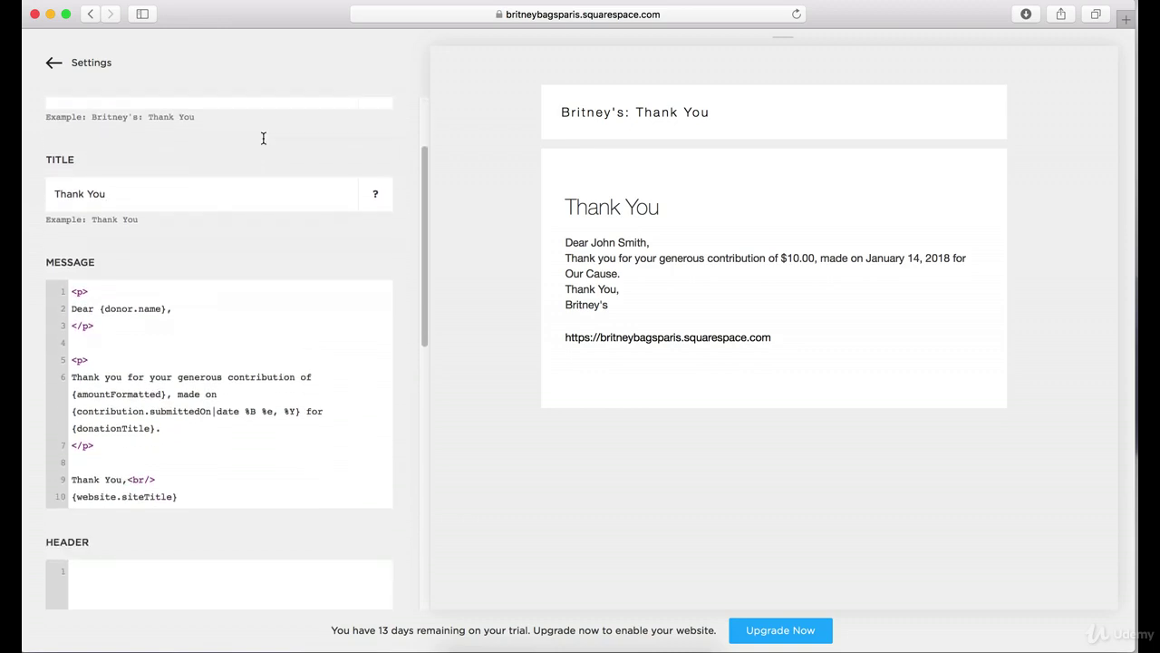
scroll(263, 141, up, 8)
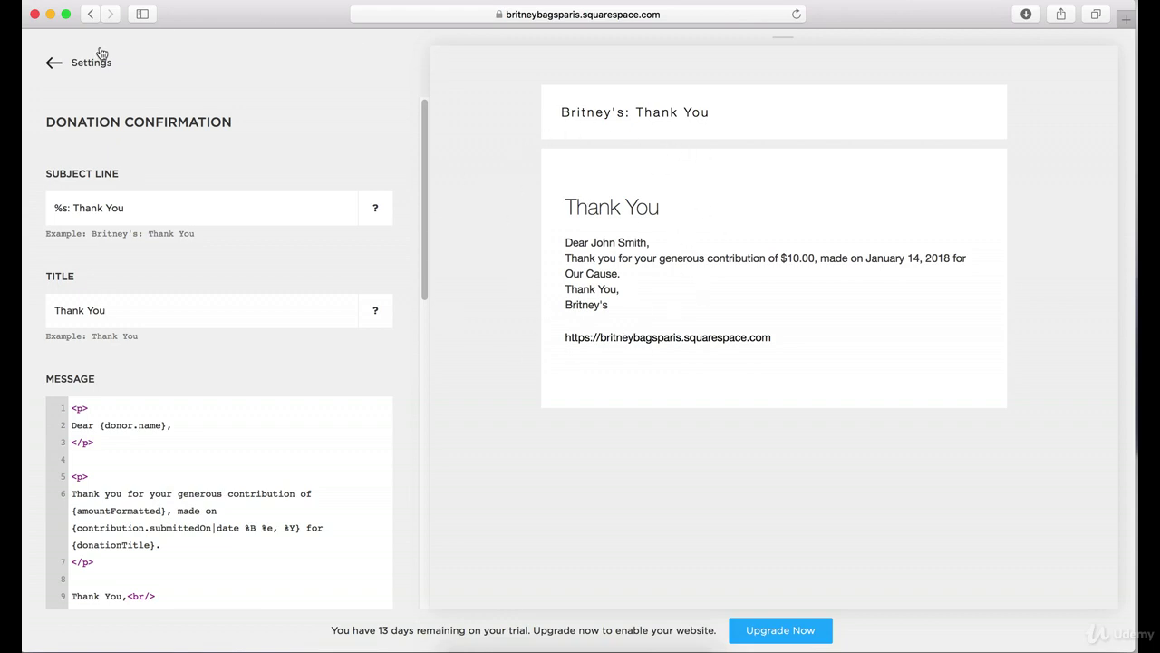
click(79, 65)
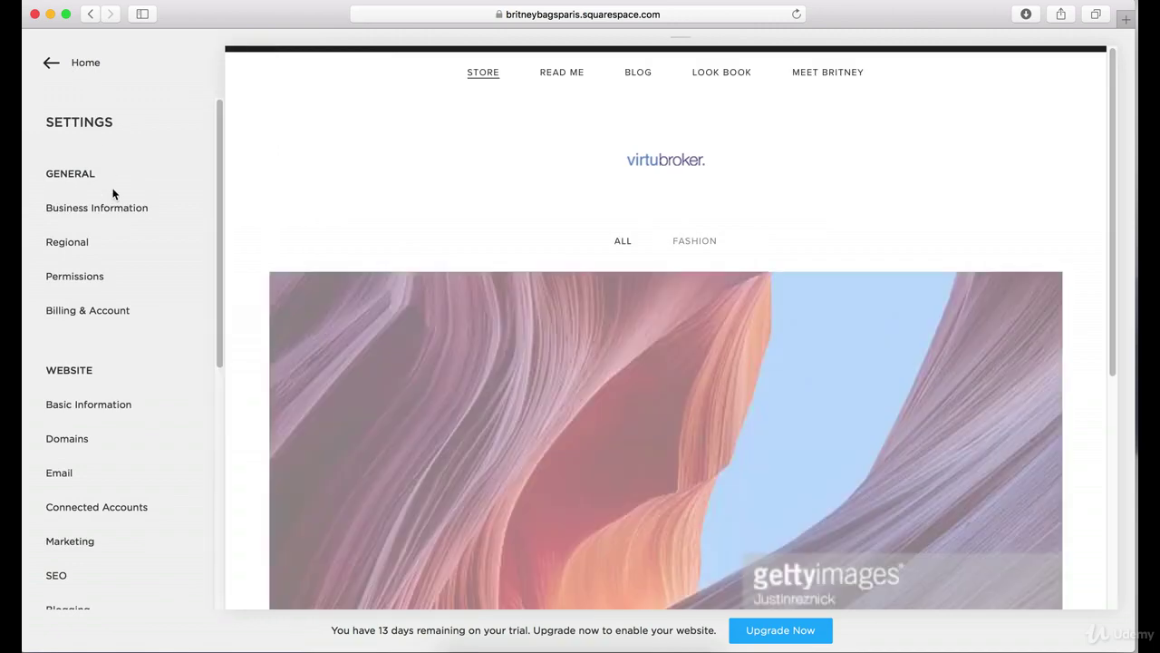
scroll(100, 209, down, 8)
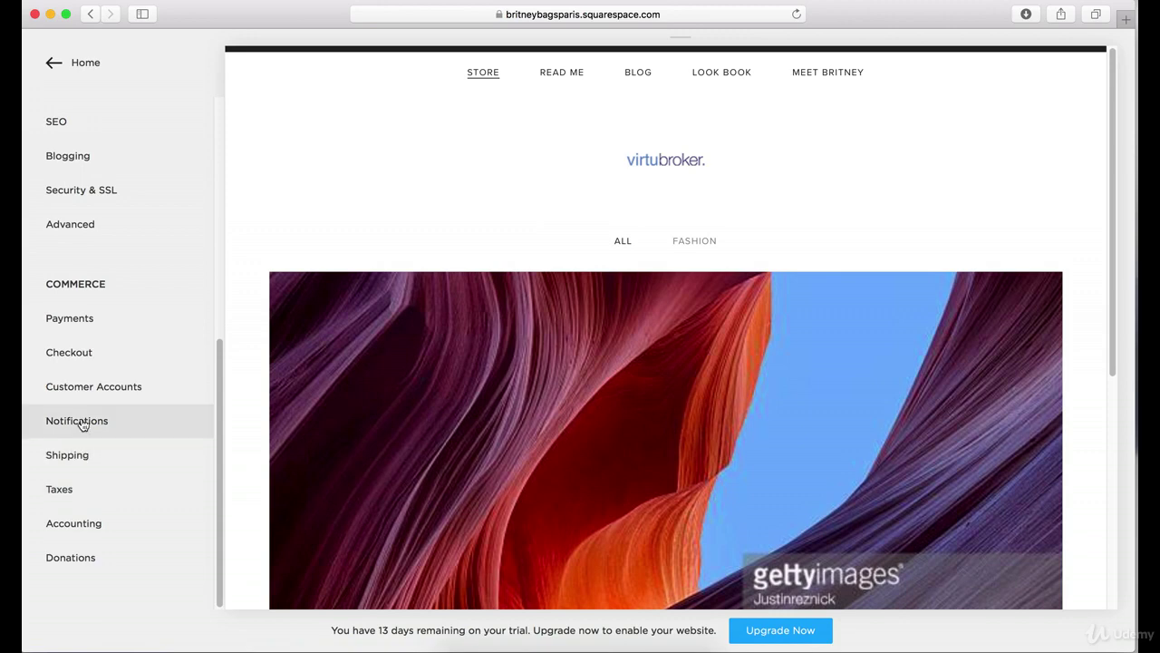
click(79, 422)
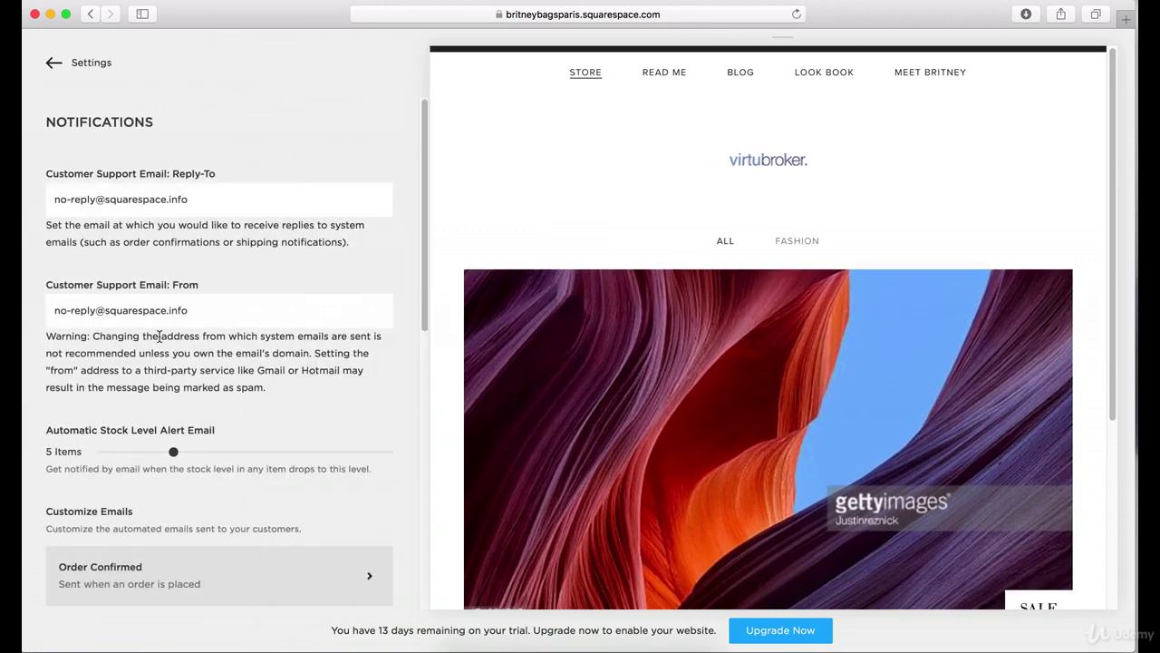
scroll(160, 336, down, 5)
click(150, 398)
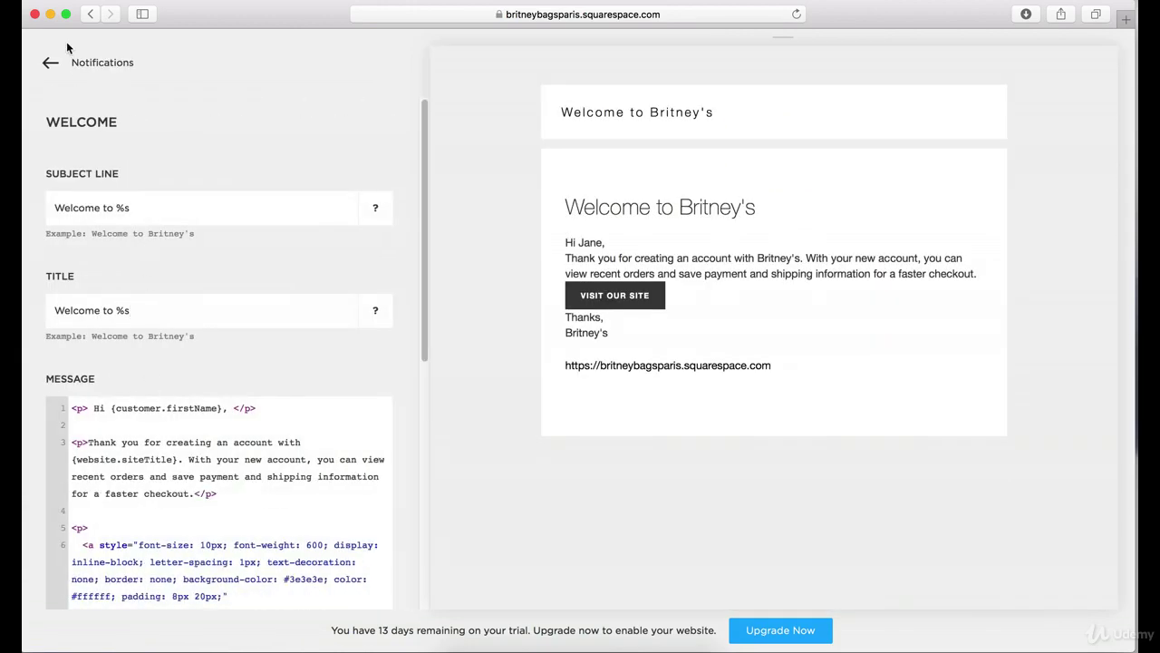
click(51, 63)
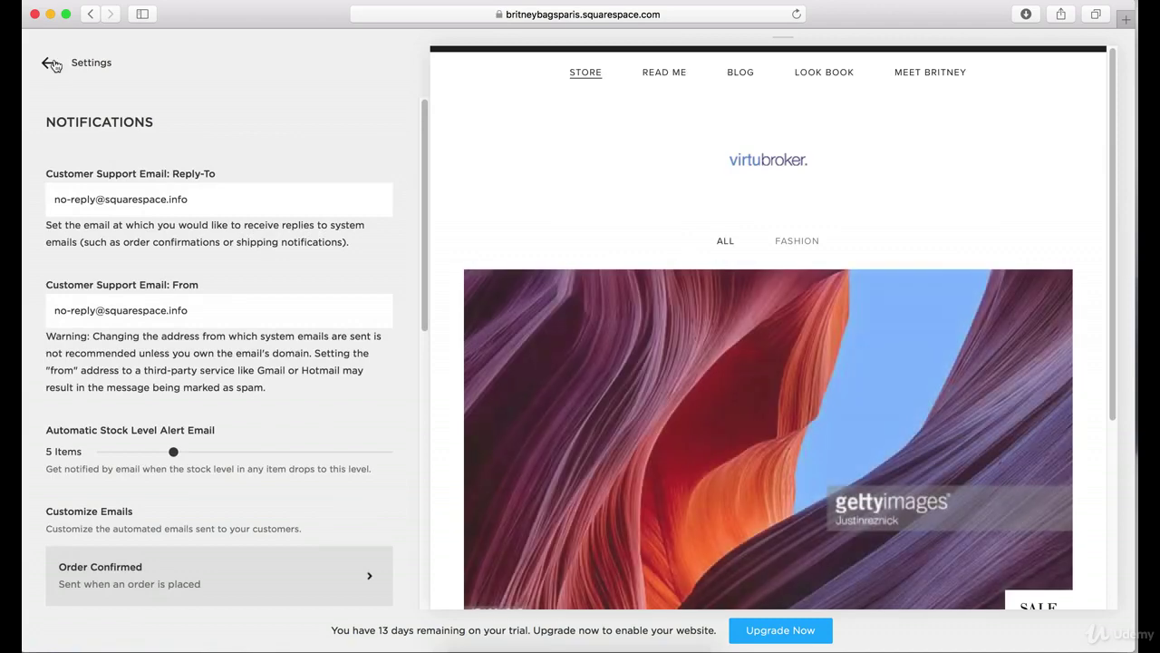
click(52, 64)
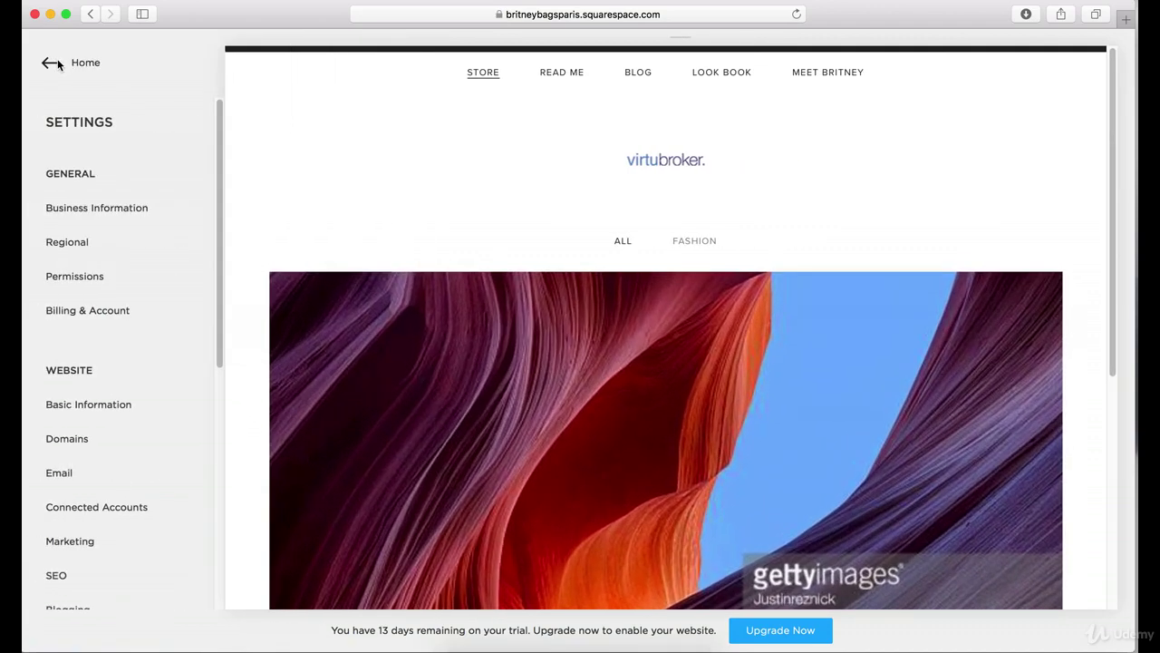